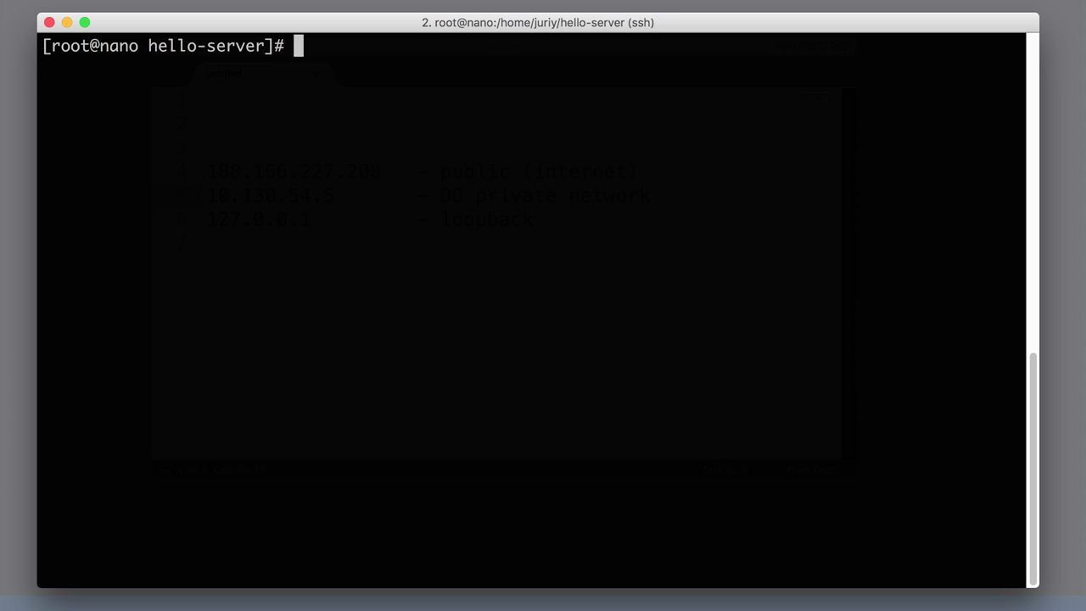
List the server's network interfaces with ifconfig and highlight the eth0 interface's IPv4 address.
text(ifconfig)
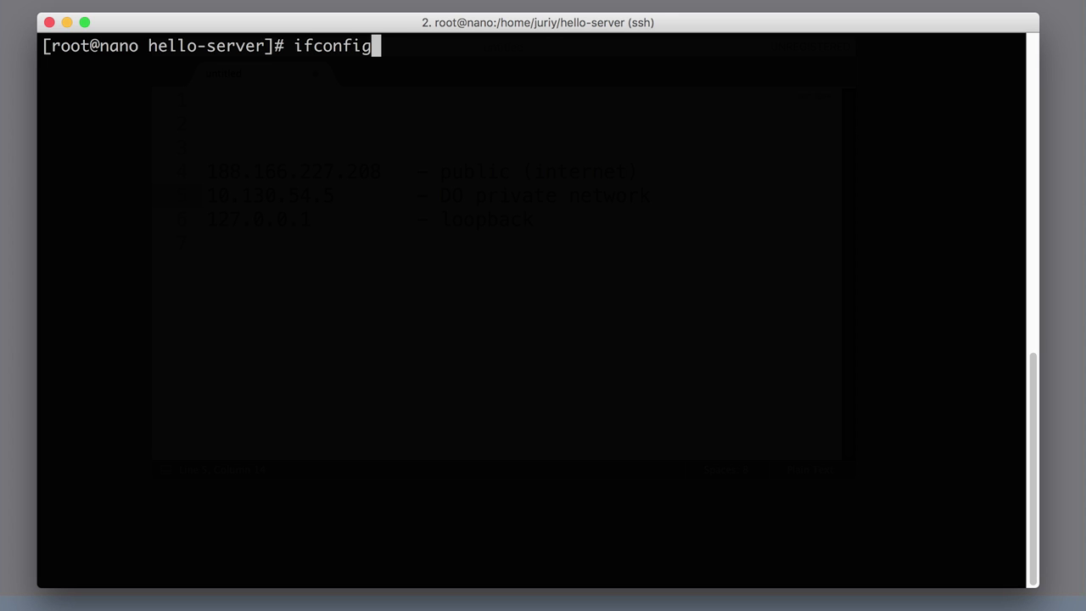
key(Return)
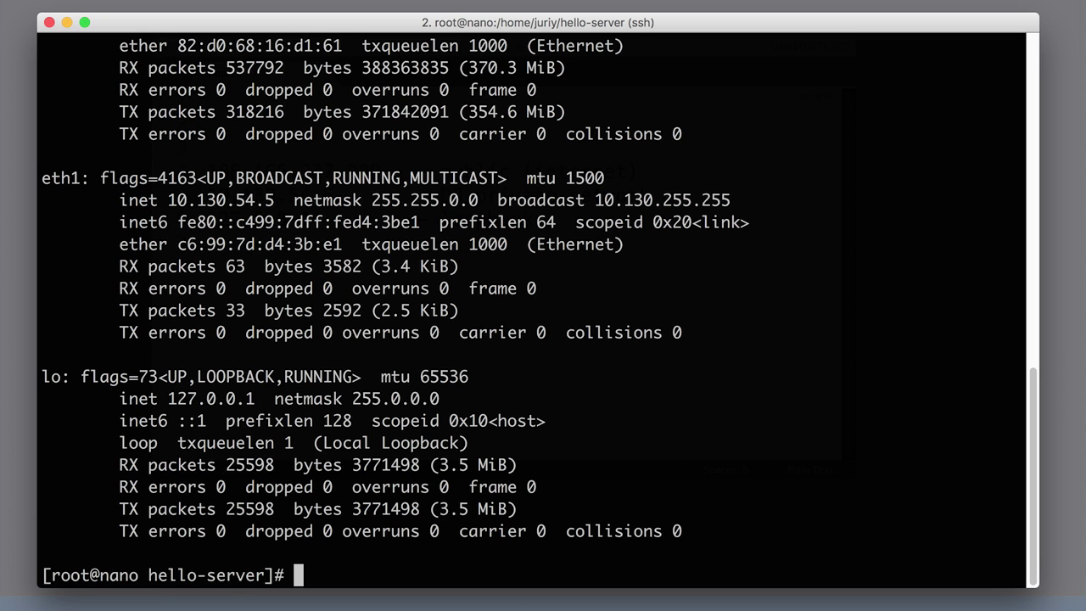
scroll(516, 279, up, 3)
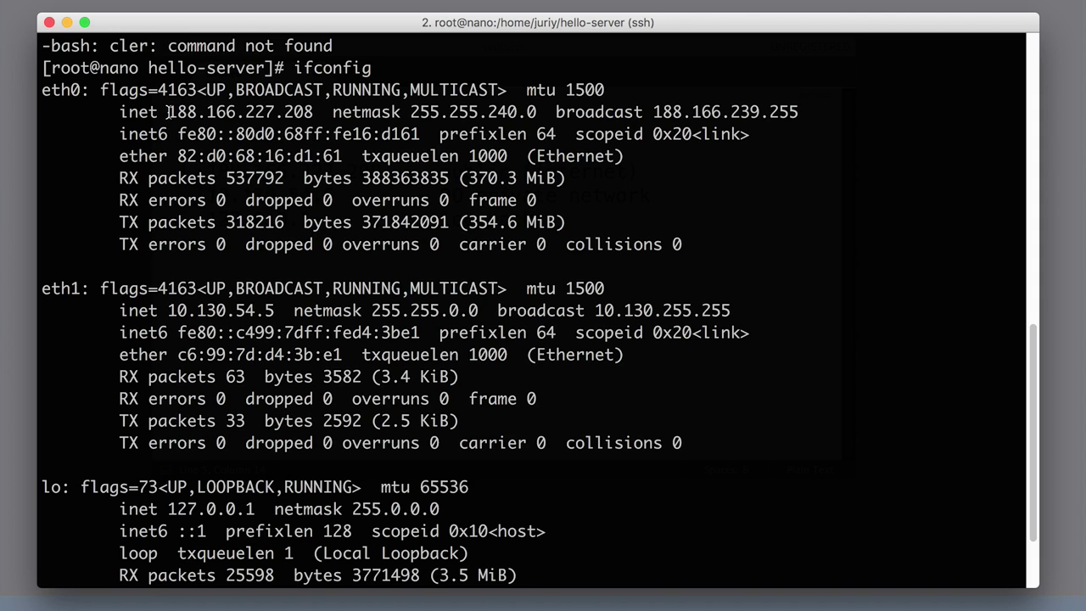
drag(168, 112, 314, 112)
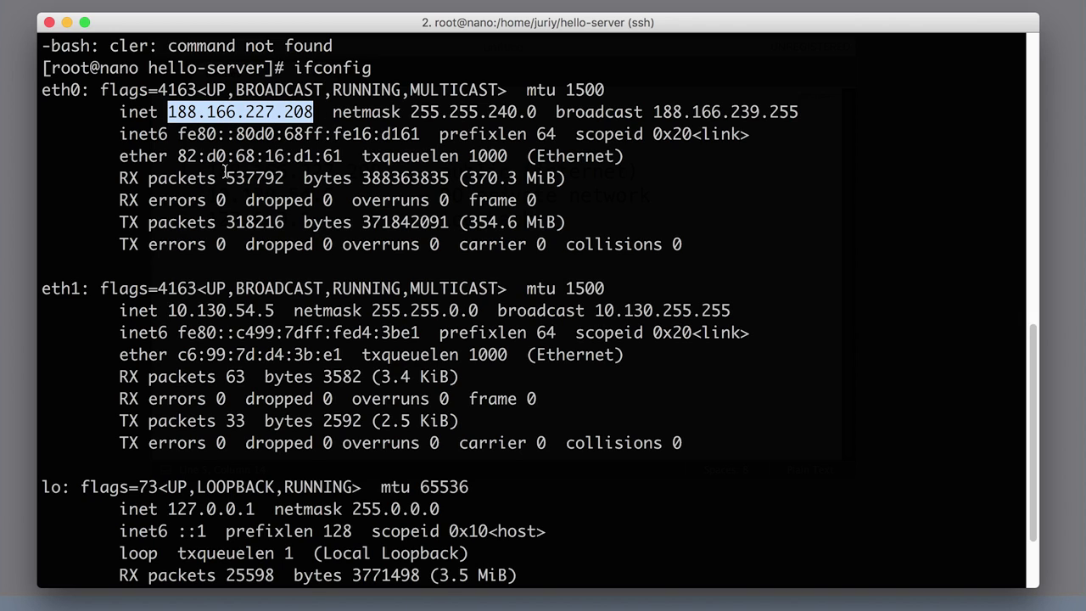
click(171, 117)
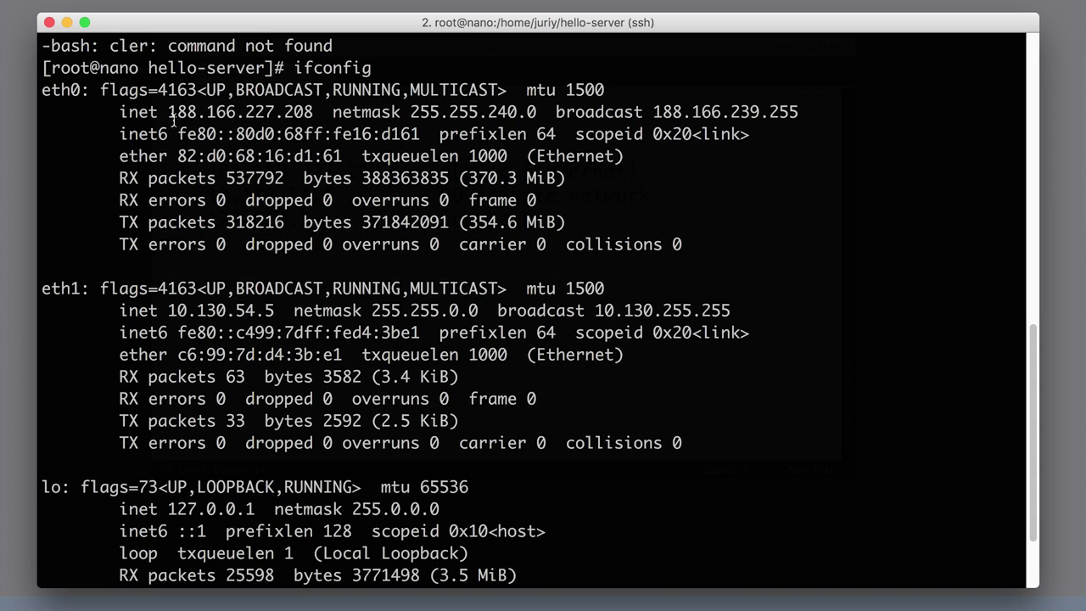
Highlight the IPv4 addresses of the eth1 and lo interfaces in the ifconfig output.
scroll(216, 157, down, 3)
scroll(223, 161, down, 2)
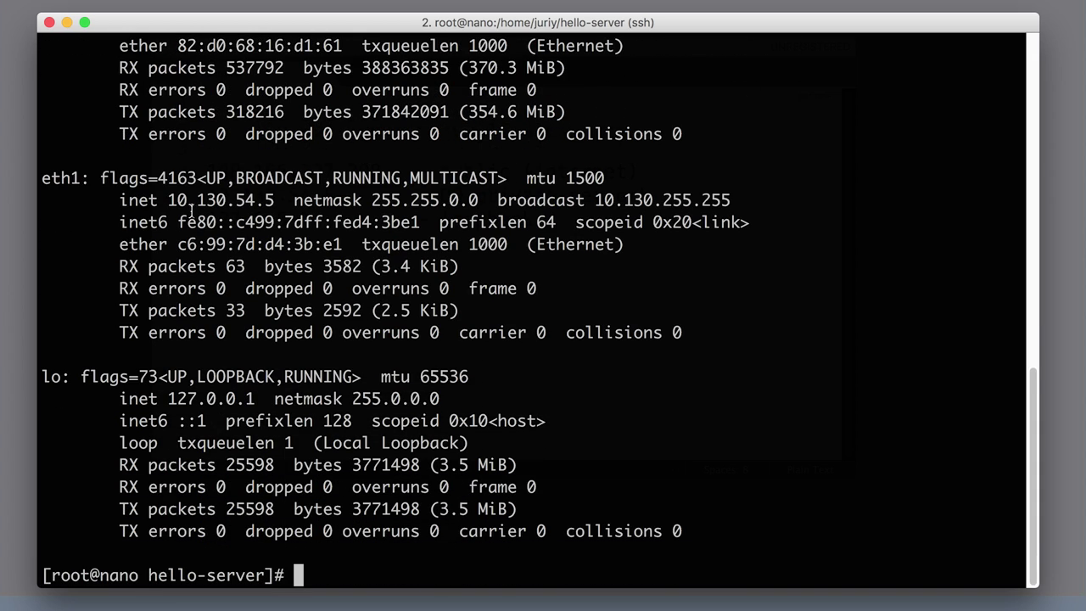
drag(91, 178, 38, 178)
drag(167, 200, 277, 200)
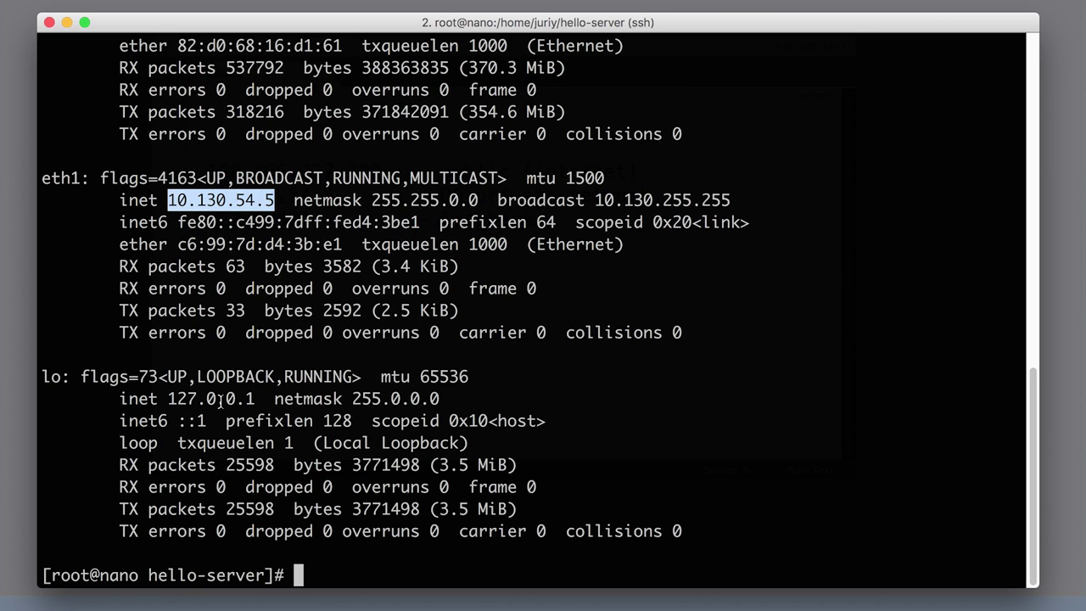
click(177, 405)
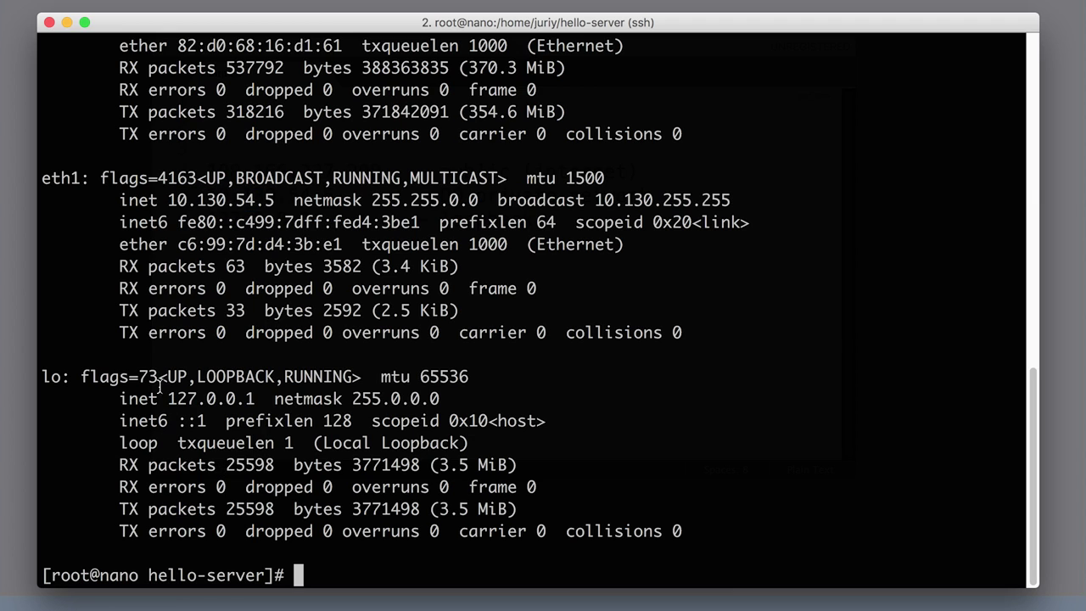
drag(167, 397, 256, 399)
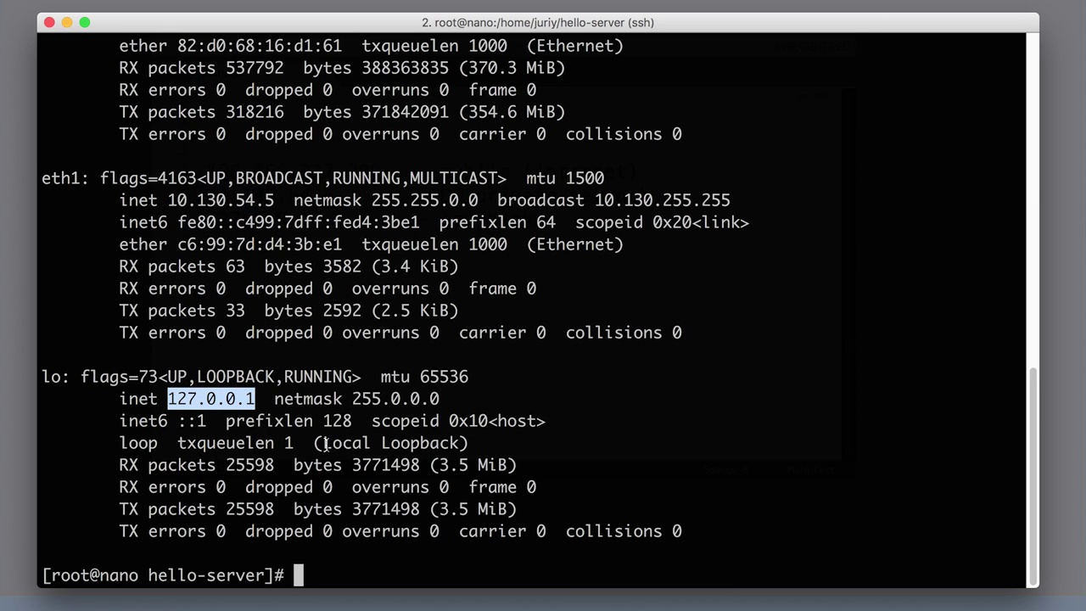
click(365, 460)
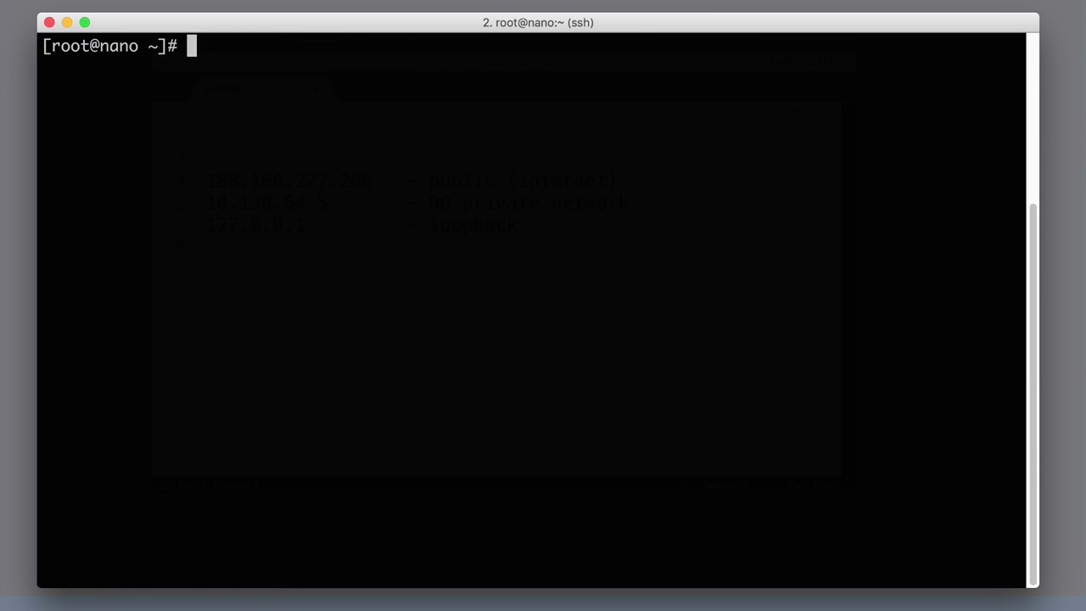
Run netstat without options and clear the terminal screen.
text(netstat)
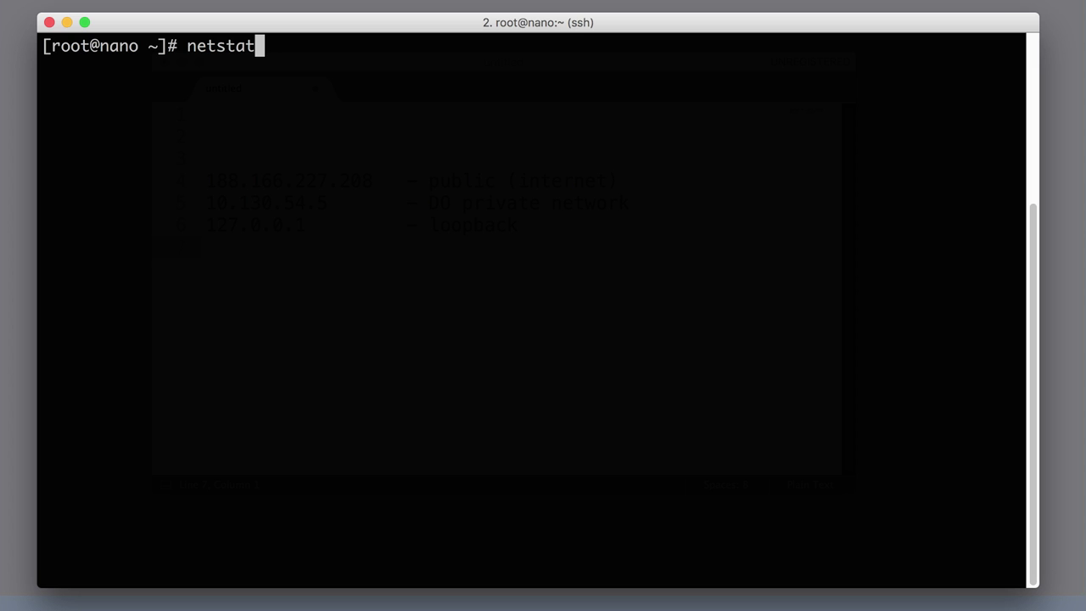
drag(187, 47, 213, 49)
click(335, 69)
key(Return)
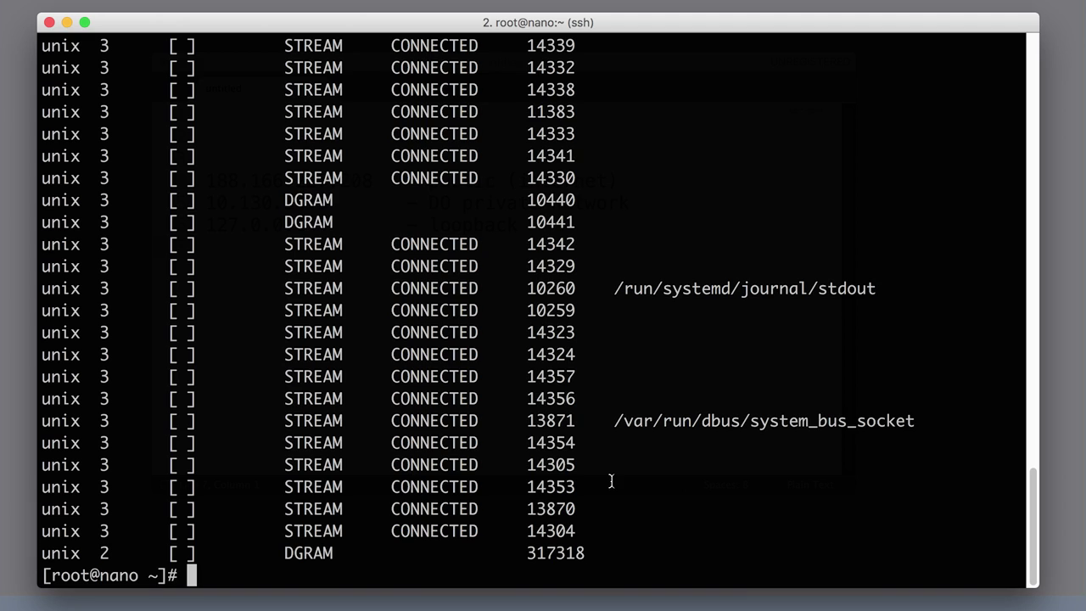
text(clear)
key(Return)
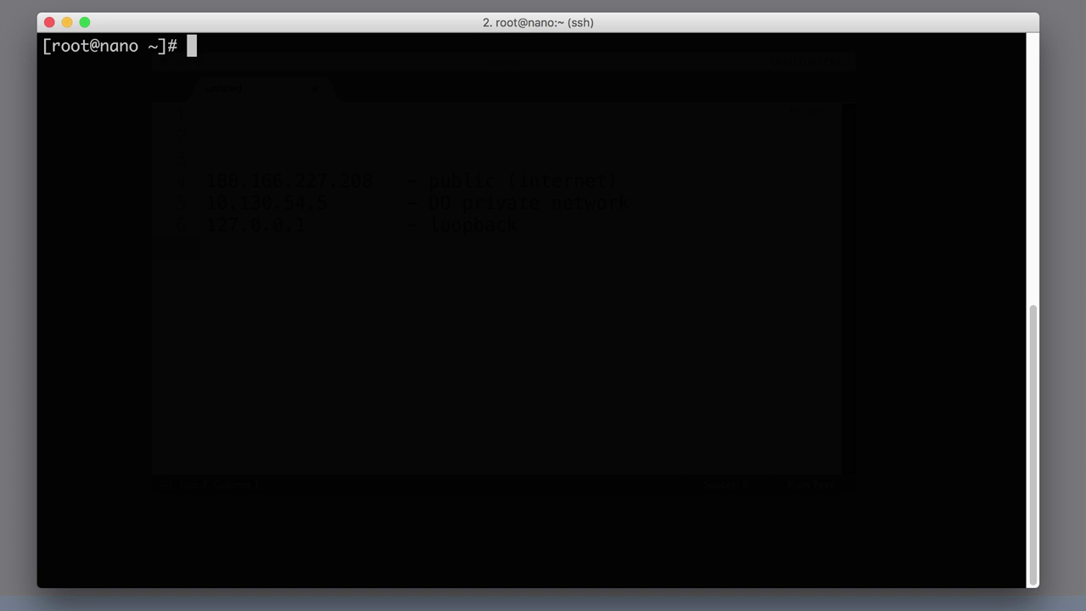
List the listening TCP sockets in numeric form with netstat -tln.
text(netstat)
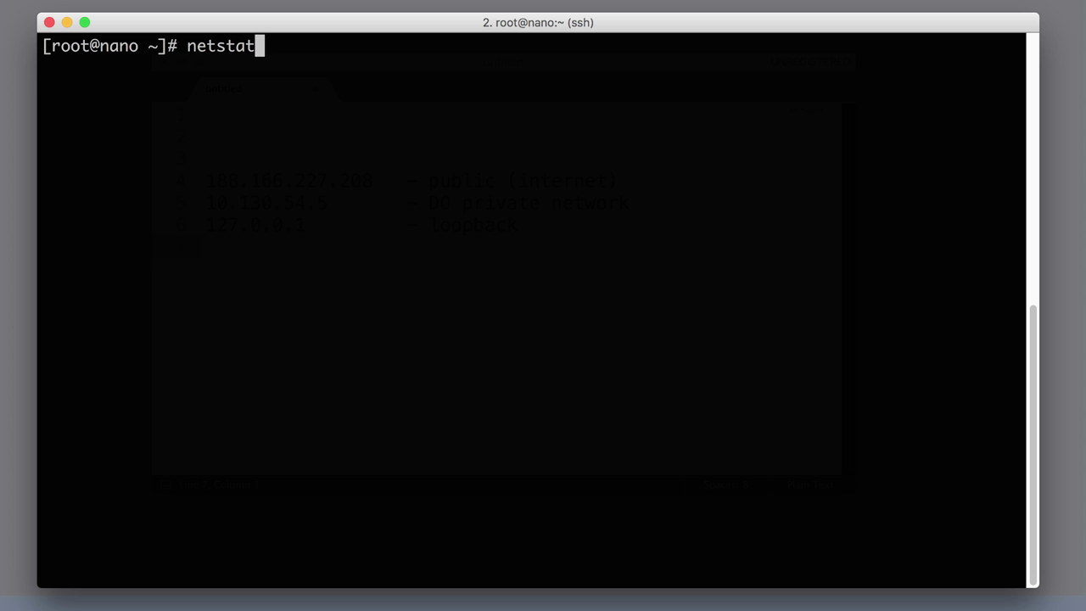
text( -tl)
drag(284, 47, 291, 48)
click(302, 49)
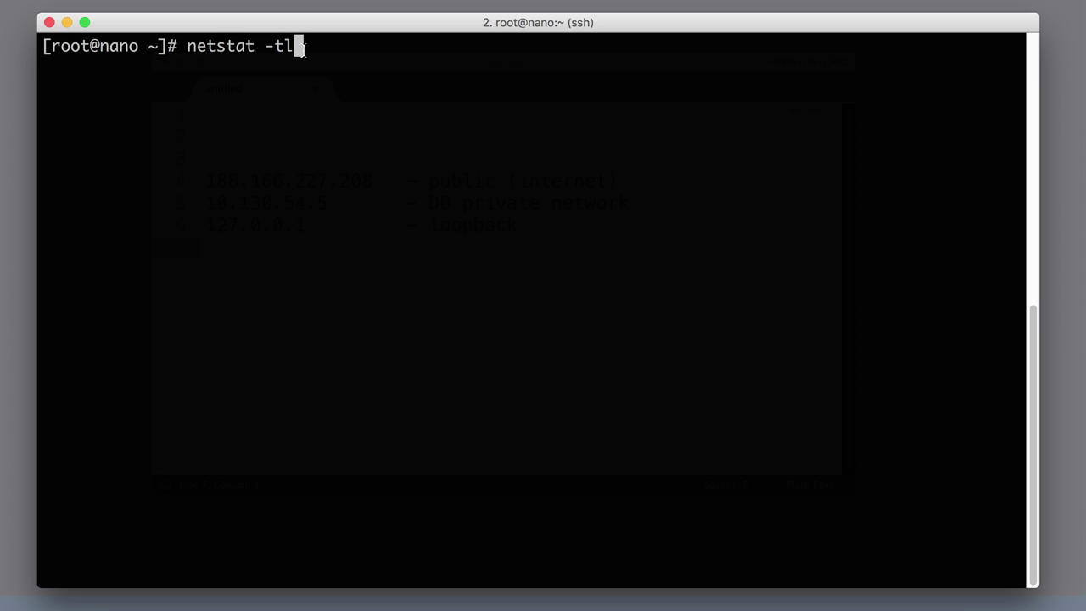
text(n)
key(Return)
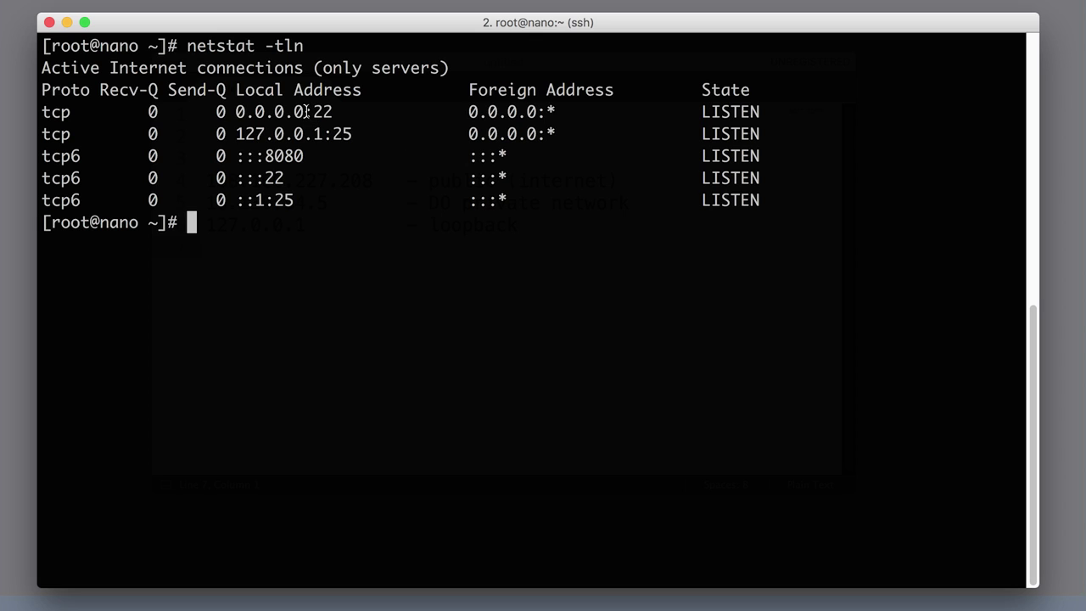
Examine the ports in the Local Address column and the 0.0.0.0 address bound to port 22.
drag(303, 112, 334, 116)
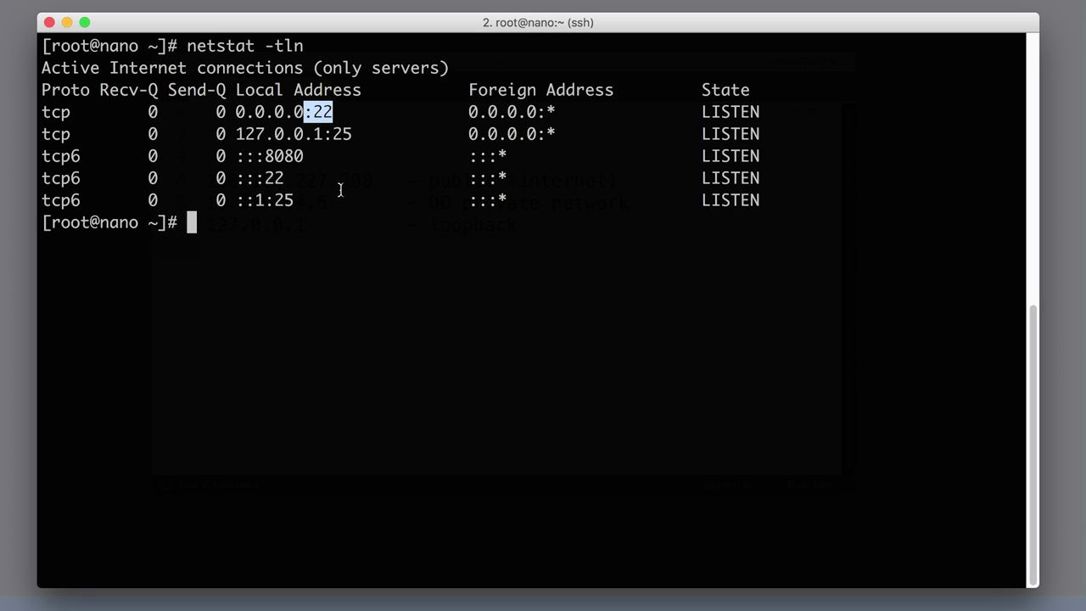
drag(325, 138, 352, 136)
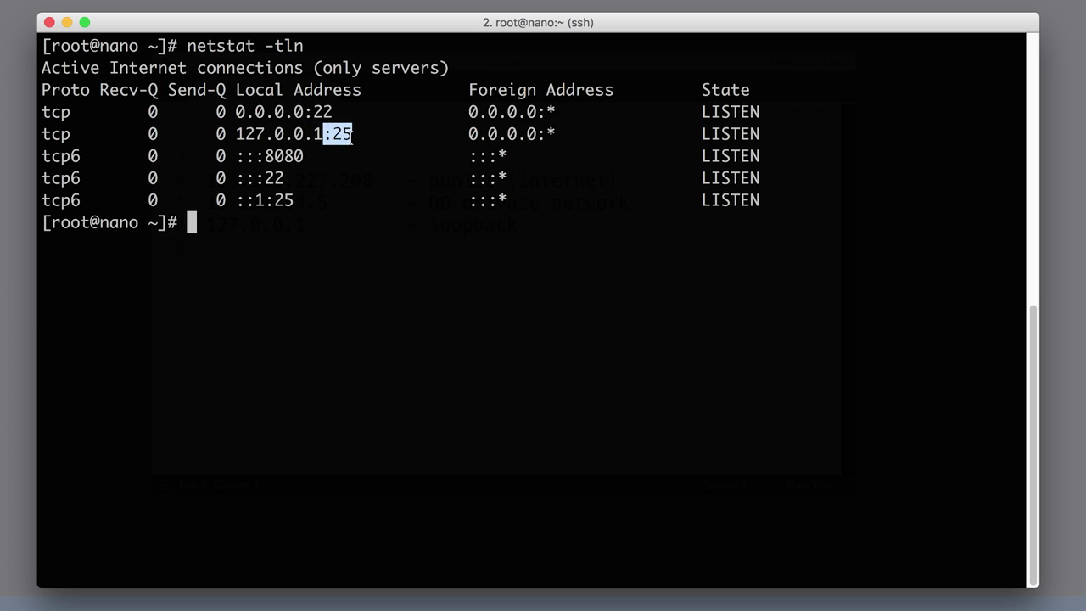
click(375, 190)
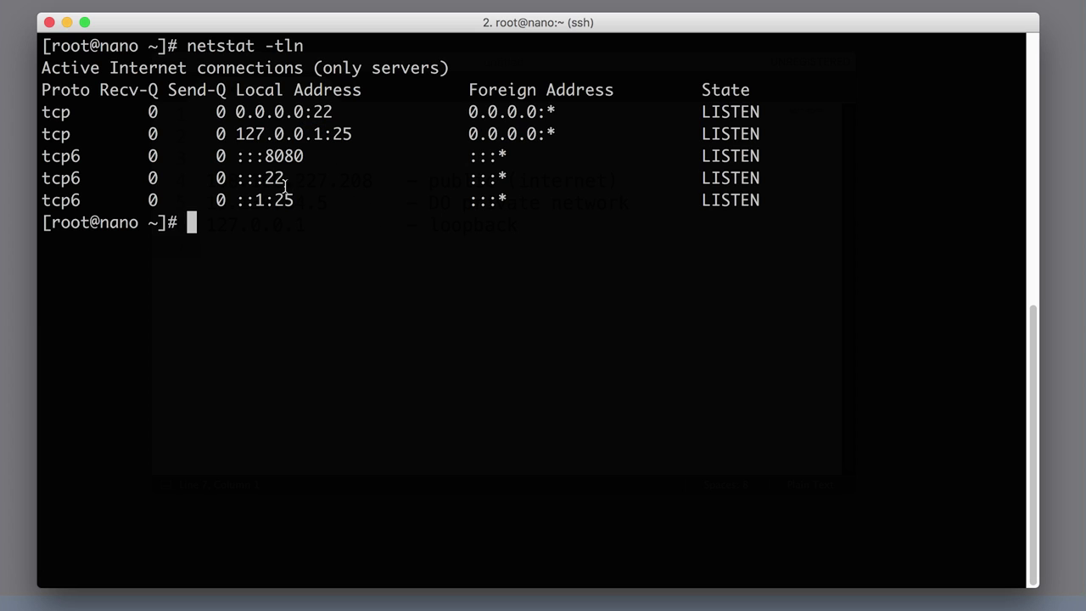
drag(265, 156, 305, 157)
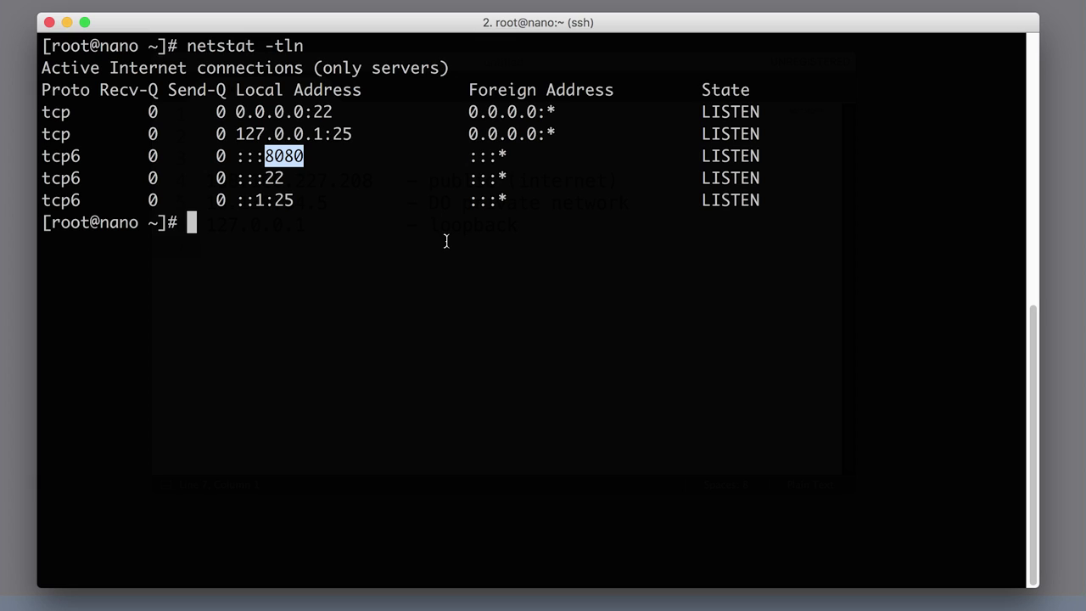
drag(236, 112, 305, 112)
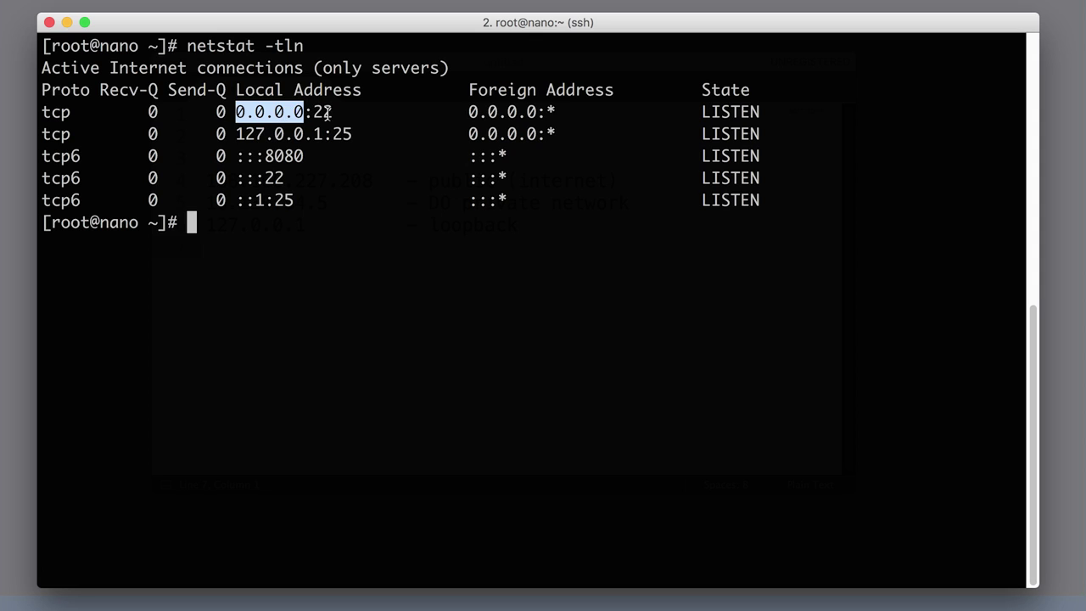
drag(337, 112, 304, 112)
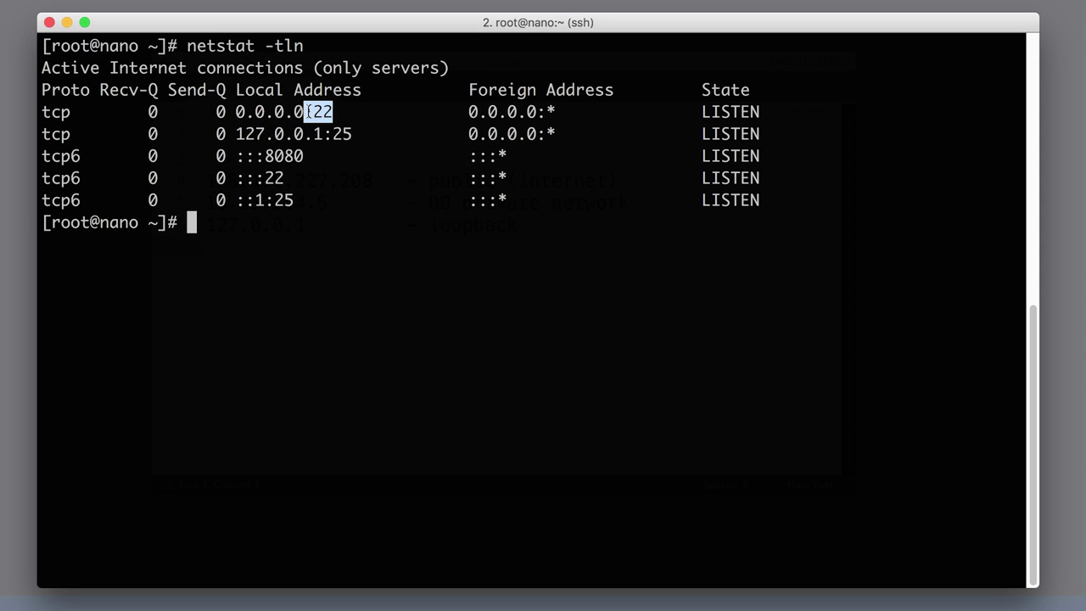
click(382, 246)
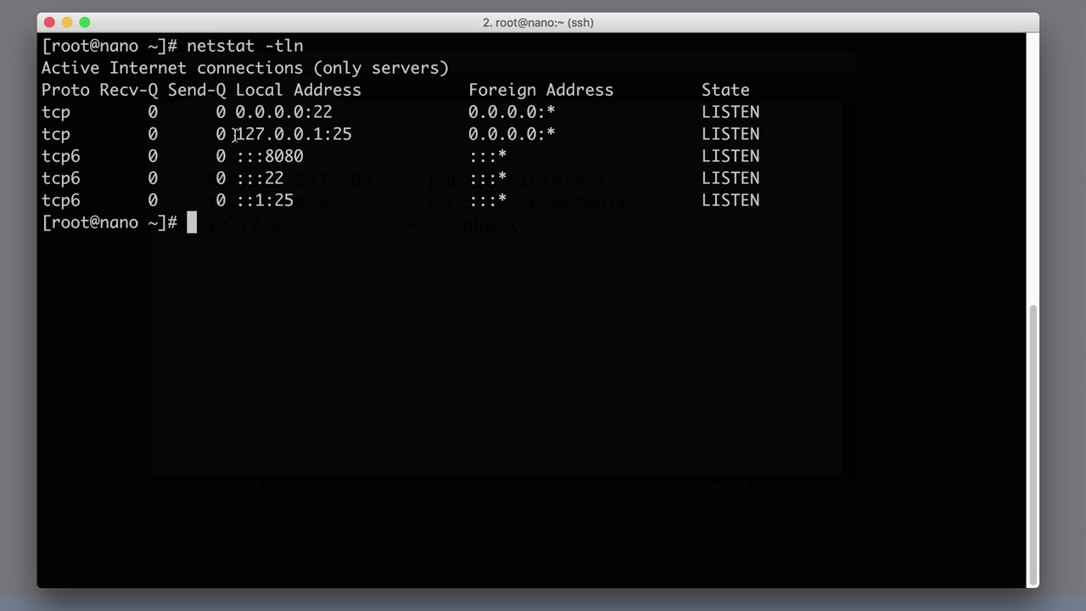
Highlight the loopback address and the port of the second tcp entry in turn.
drag(235, 134, 322, 134)
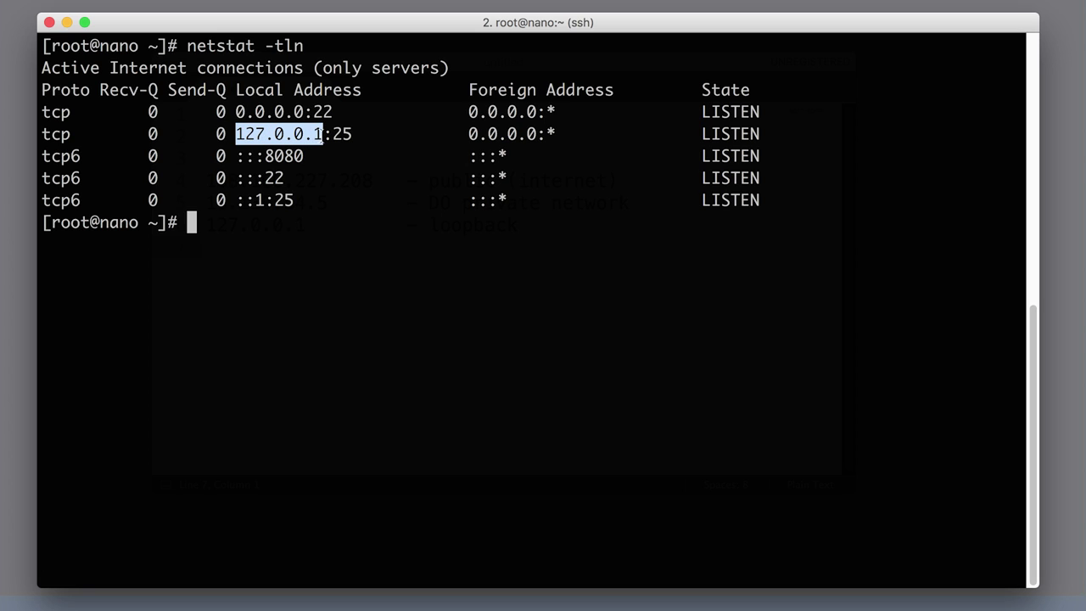
click(328, 135)
drag(323, 134, 356, 138)
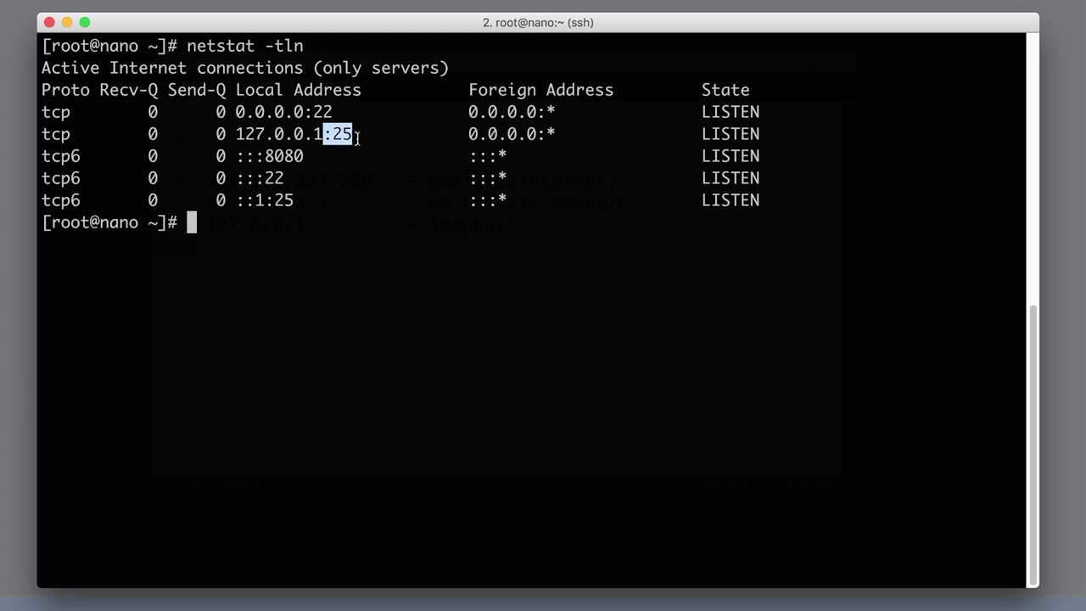
click(357, 138)
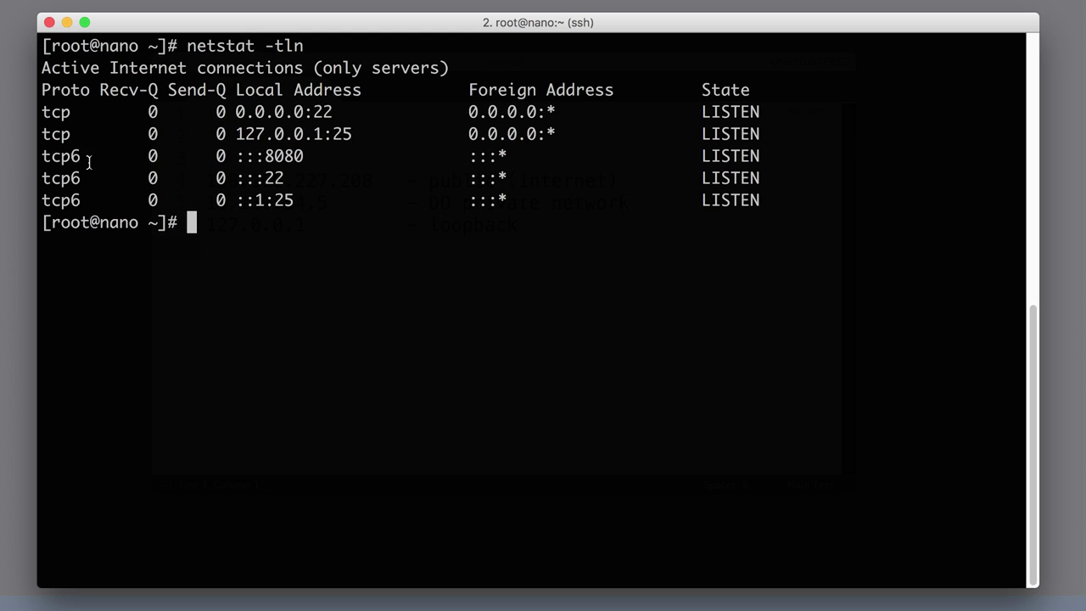
Compare the tcp6 rows with the tcp rows in the listening socket list, highlighting each group.
drag(40, 156, 774, 205)
click(771, 206)
triple_click(43, 111)
drag(42, 144, 124, 151)
click(257, 147)
drag(236, 133, 316, 134)
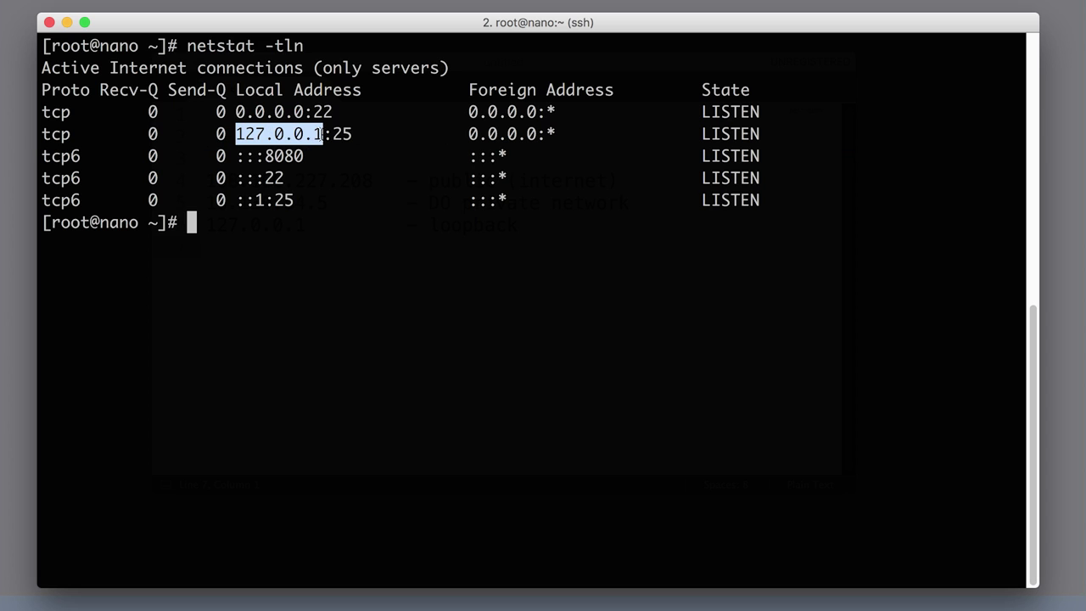
click(321, 134)
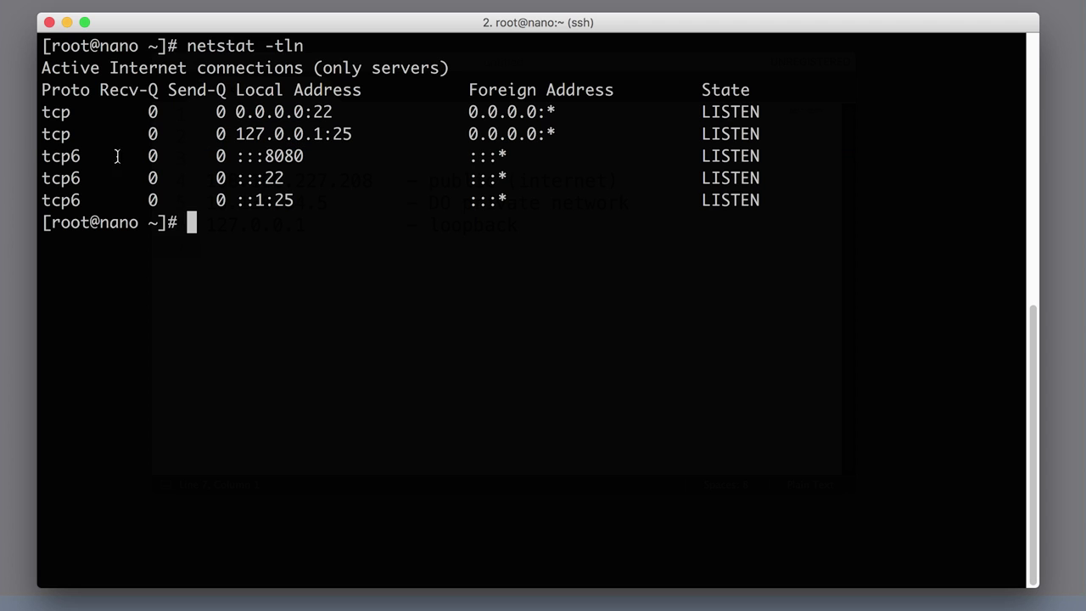
triple_click(41, 156)
drag(43, 174, 41, 216)
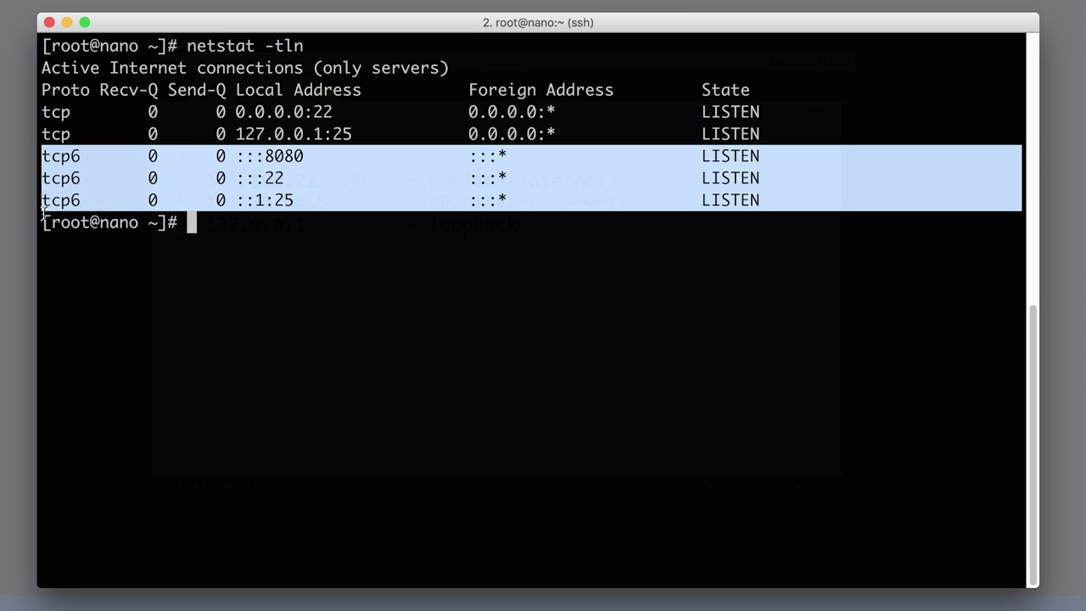
click(393, 313)
Review the netstat -tln command, the tcp6 entry's port 8080 and the loopback address in the Local Address column.
drag(185, 46, 305, 46)
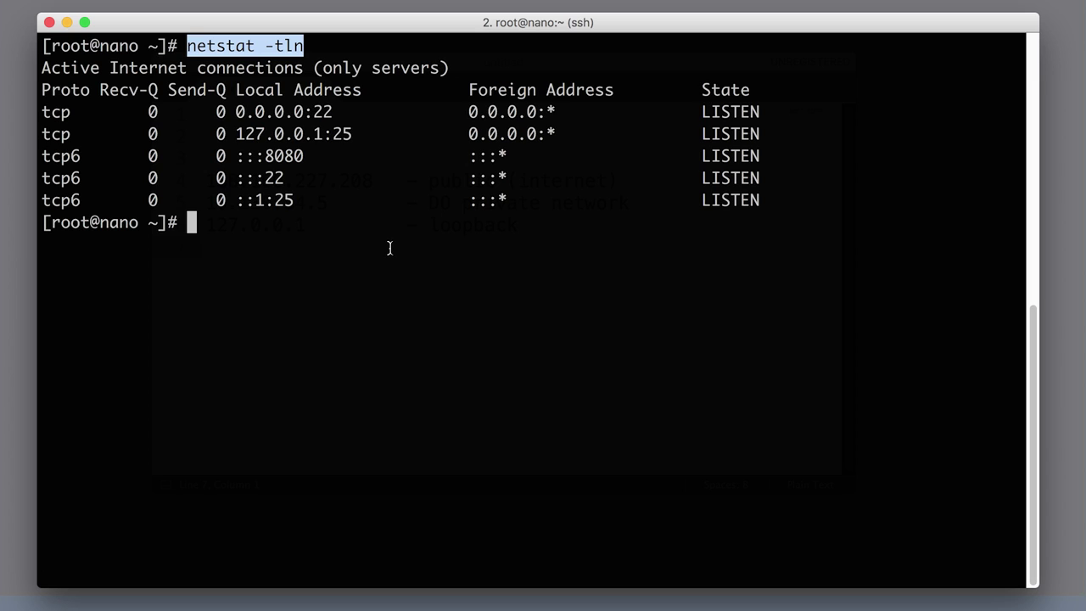
click(295, 169)
drag(265, 160, 304, 161)
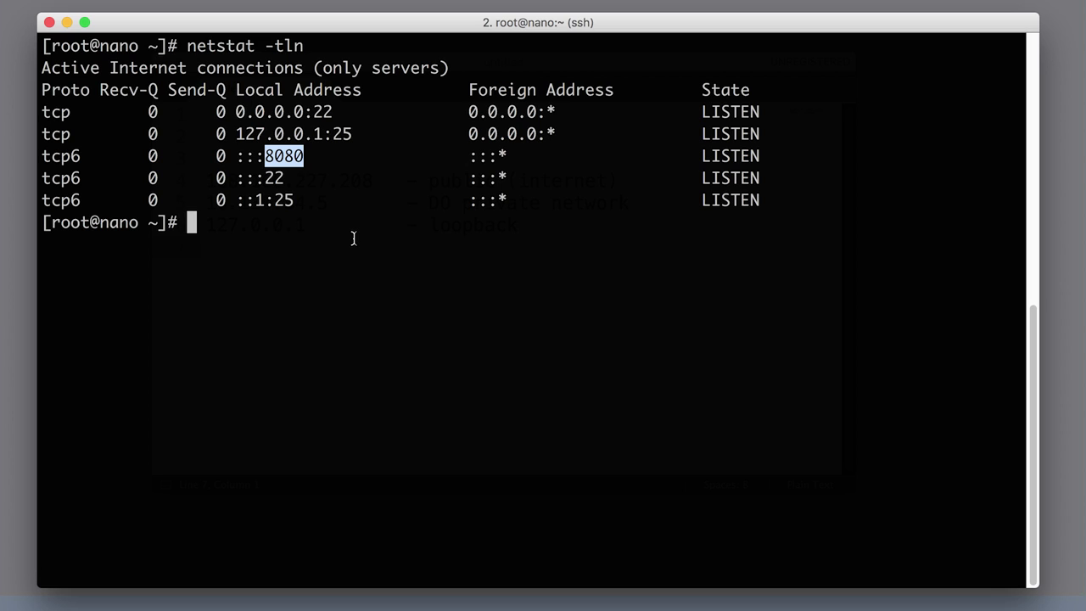
click(353, 239)
drag(236, 134, 324, 135)
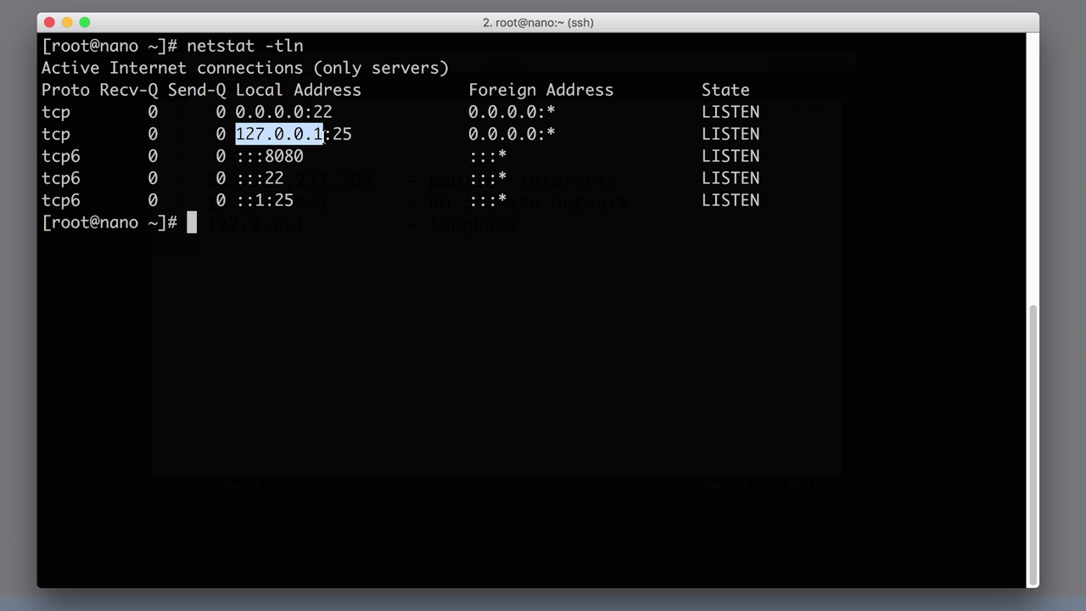
click(378, 251)
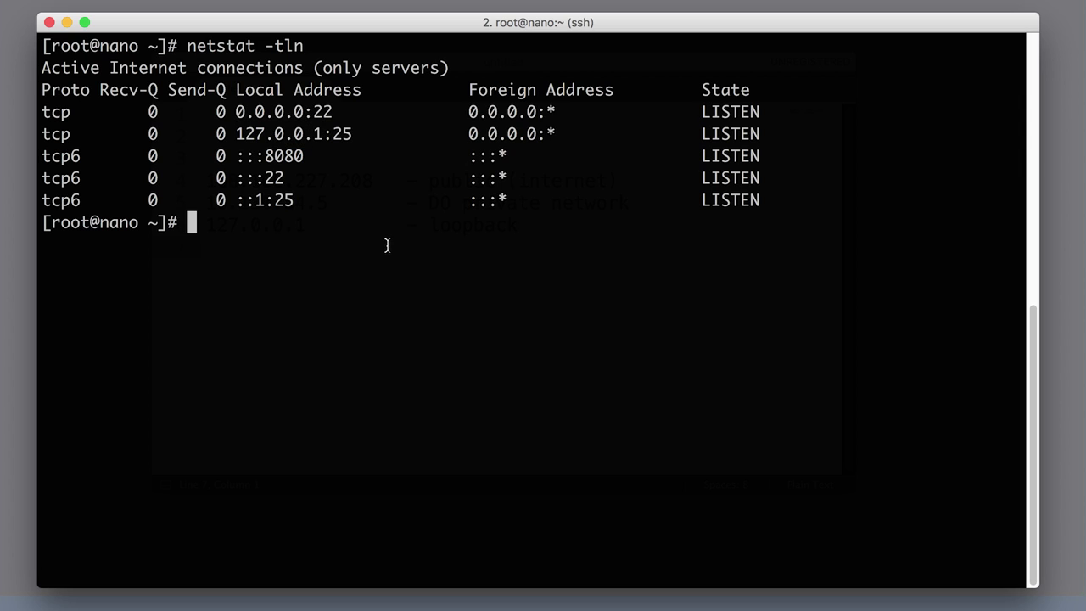
drag(236, 133, 322, 134)
click(354, 218)
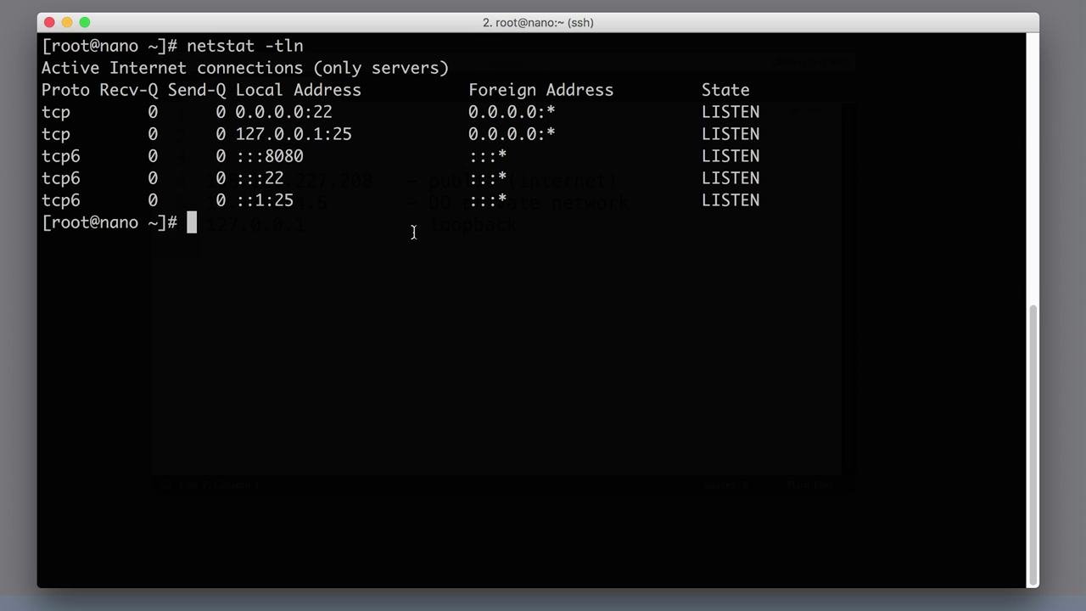
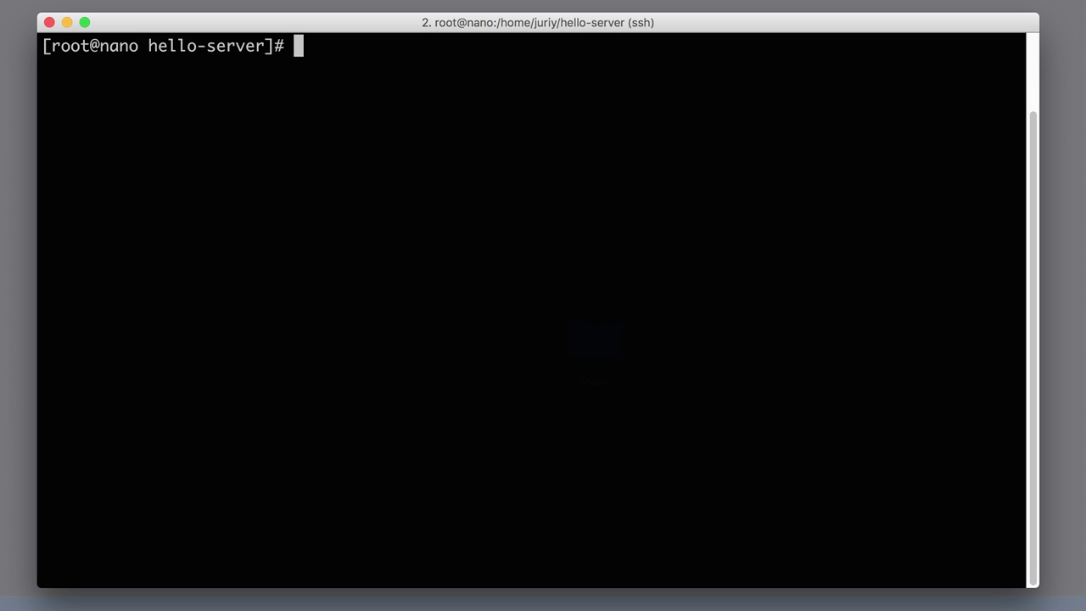
Open main.js in vim from the hello-server directory.
text(md)
key(BackSpace)
key(BackSpace)
text(cim)
key(BackSpace)
key(BackSpace)
key(BackSpace)
key(BackSpace)
text(vim)
text(m)
key(Tab)
key(Return)
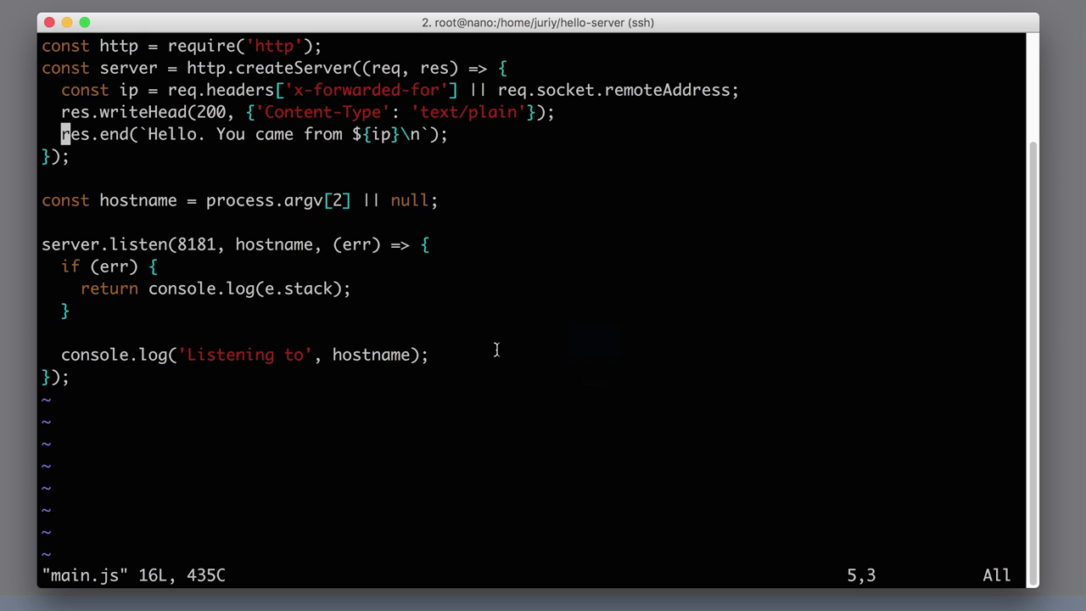
Examine the port and hostname arguments of server.listen and how the hostname constant is taken from process.argv[2] or null.
drag(177, 244, 317, 244)
drag(99, 200, 176, 200)
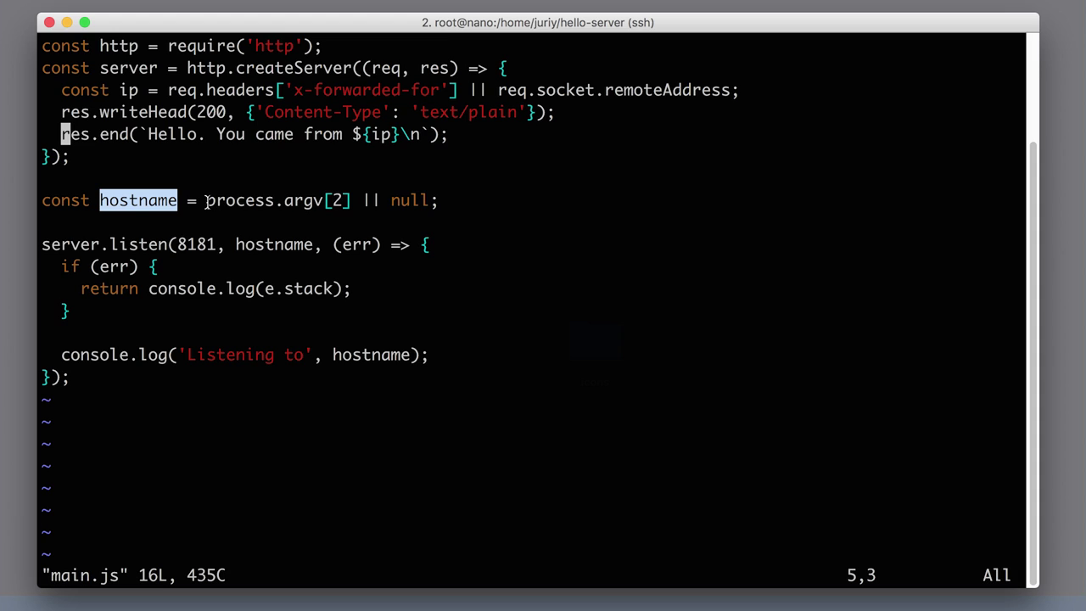
drag(205, 200, 268, 200)
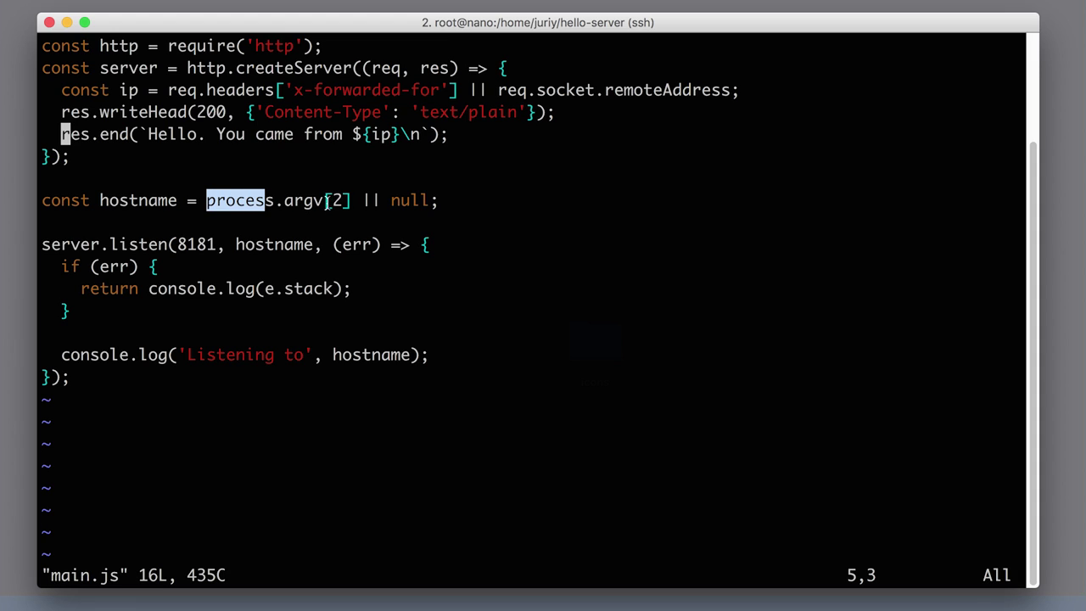
drag(364, 200, 432, 200)
click(290, 238)
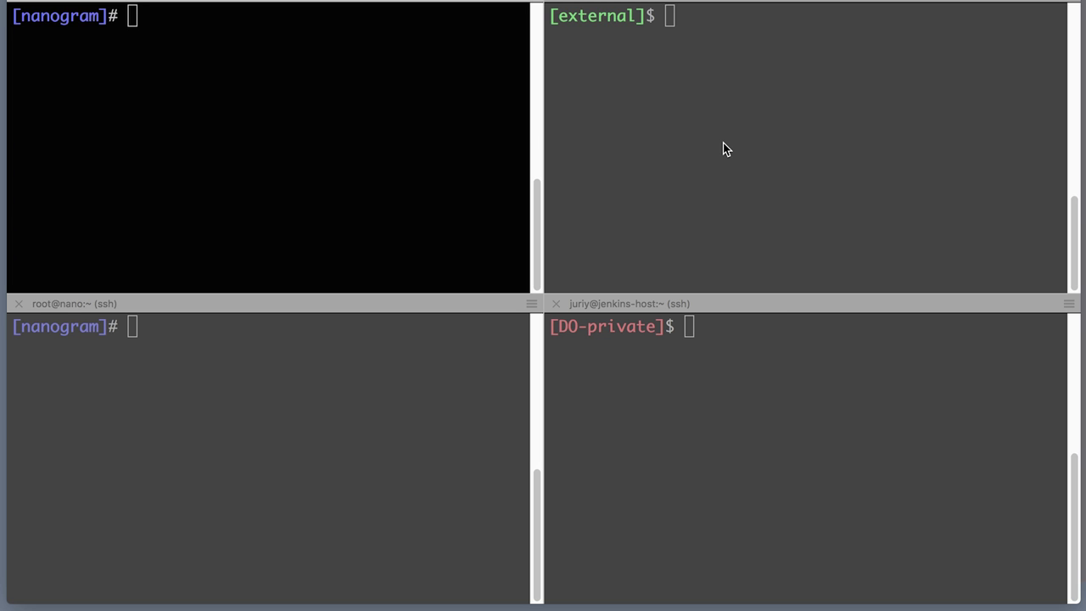
Review the split terminal panes for the nanogram server, the external machine and the DO-private machine, highlighting the external and DO-private prompt labels.
click(247, 70)
click(224, 366)
click(291, 159)
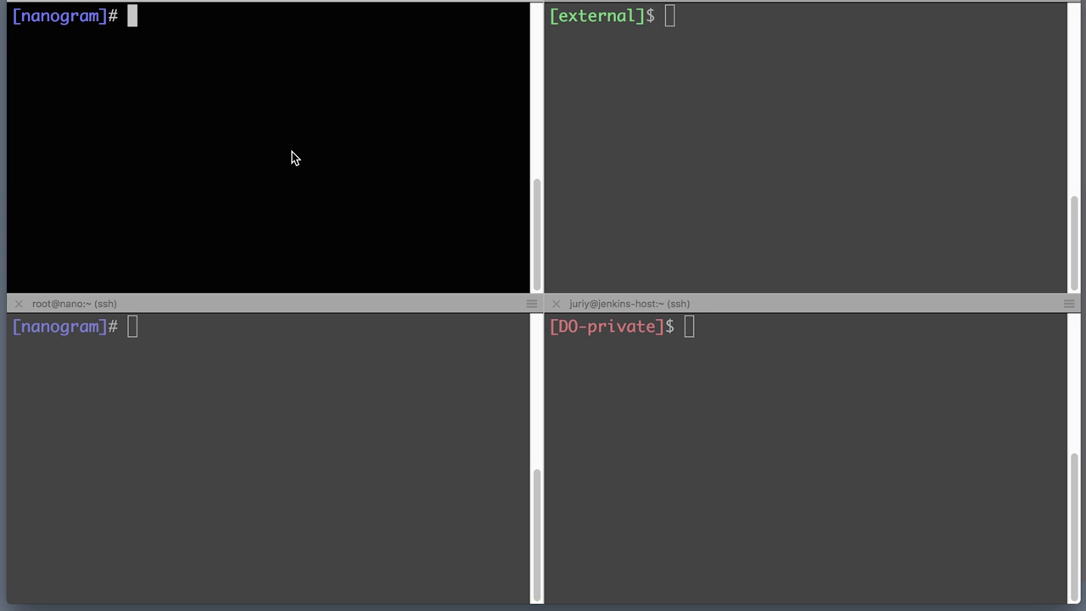
click(730, 109)
drag(558, 19, 638, 21)
click(666, 83)
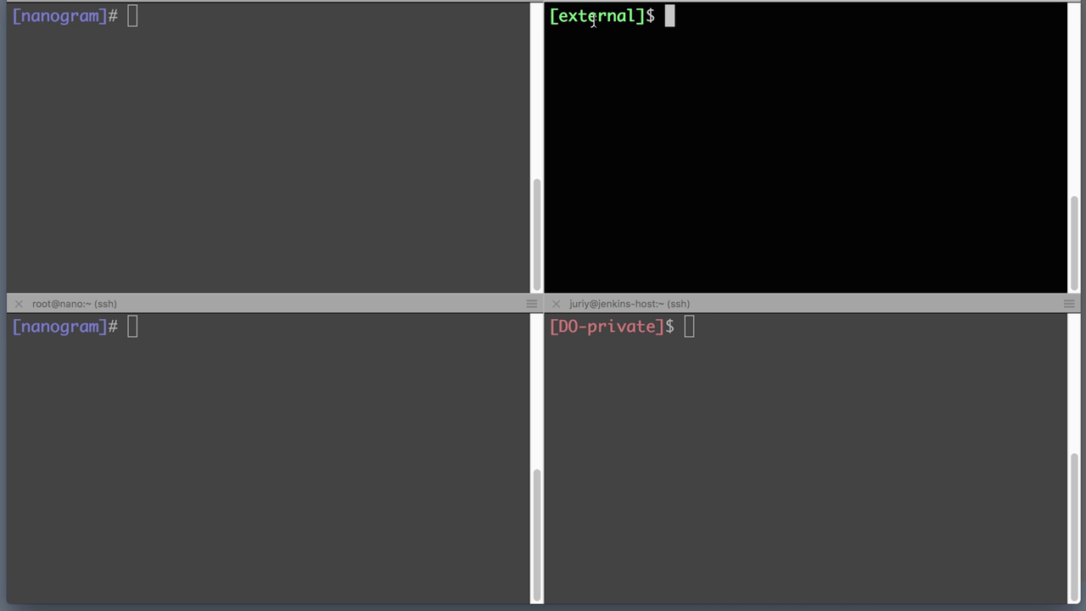
drag(568, 19, 642, 22)
click(706, 75)
click(169, 82)
click(623, 143)
click(659, 469)
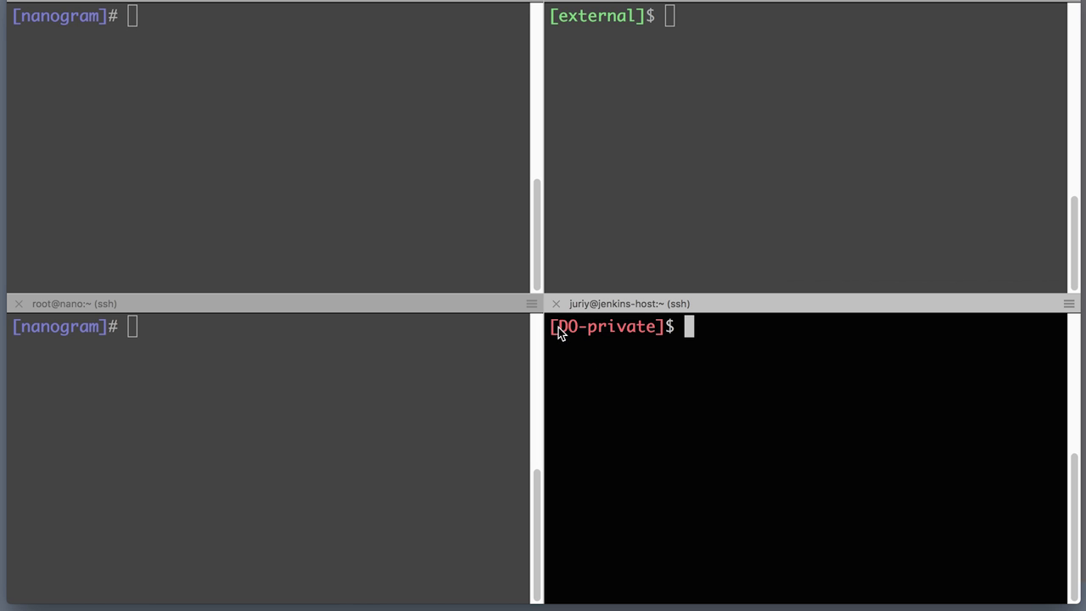
drag(558, 327, 628, 328)
click(688, 376)
Start the Node server in the upper nanogram pane with node main 0.0.0.0.
key(super+bracketright)
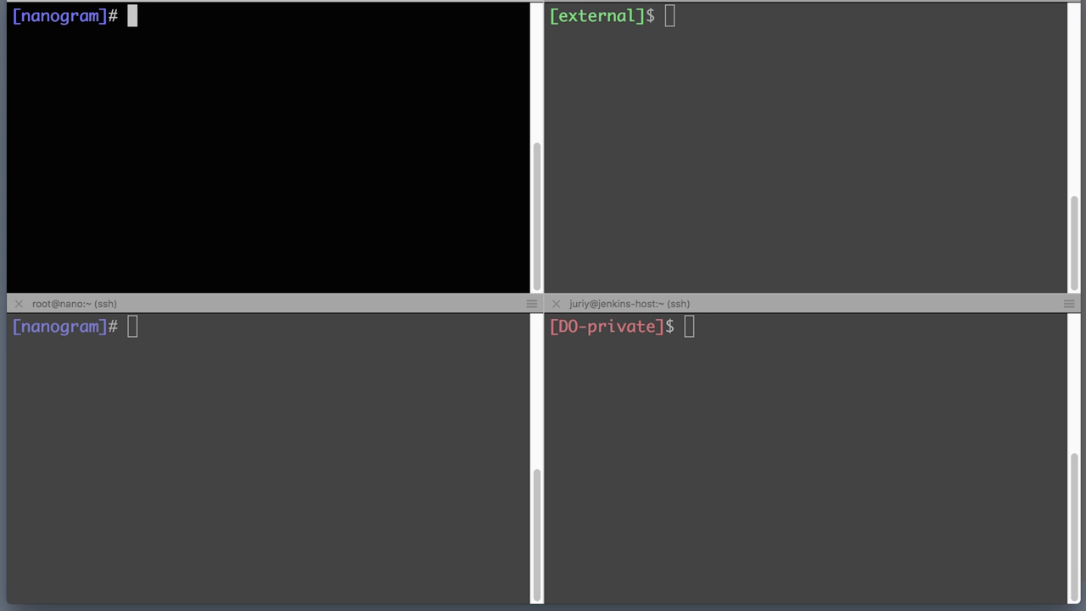
text(node )
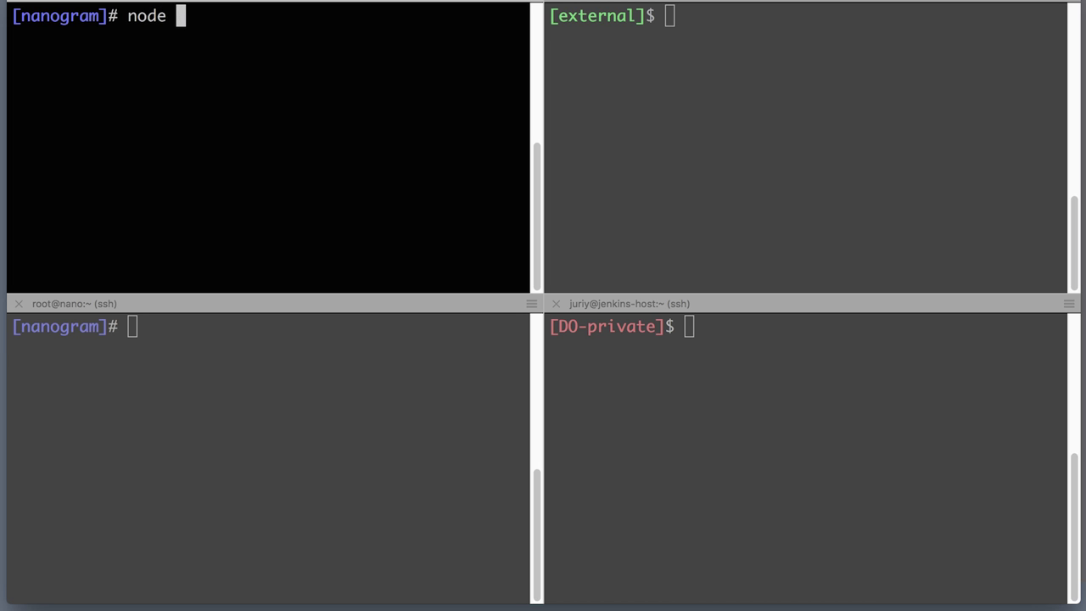
text(main 0.0.0.0)
key(Return)
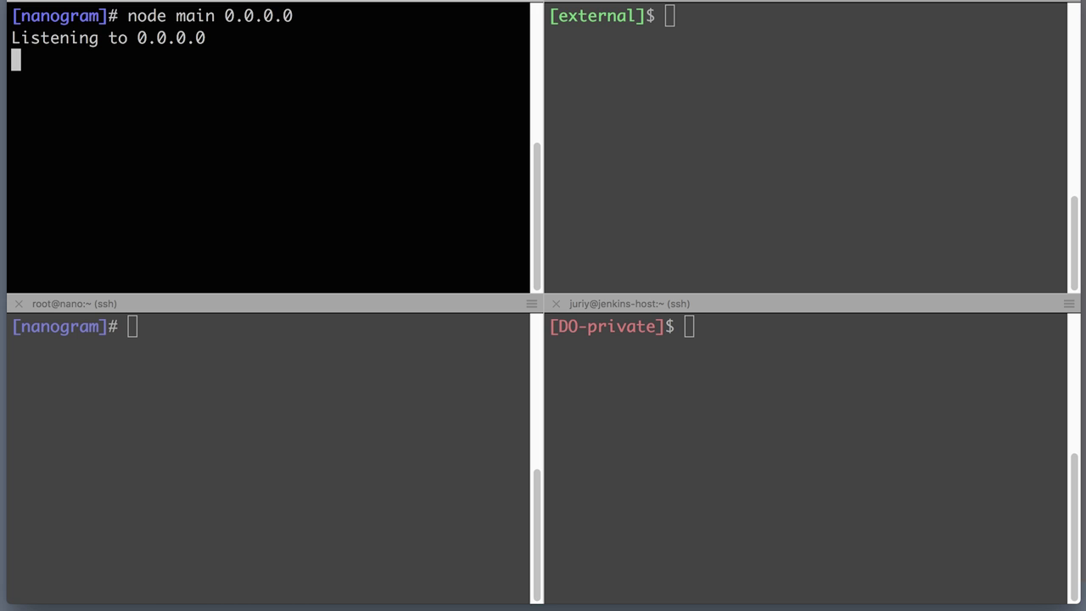
Restore the terminal window showing main.js and quit vim without saving.
right_click(658, 607)
click(588, 445)
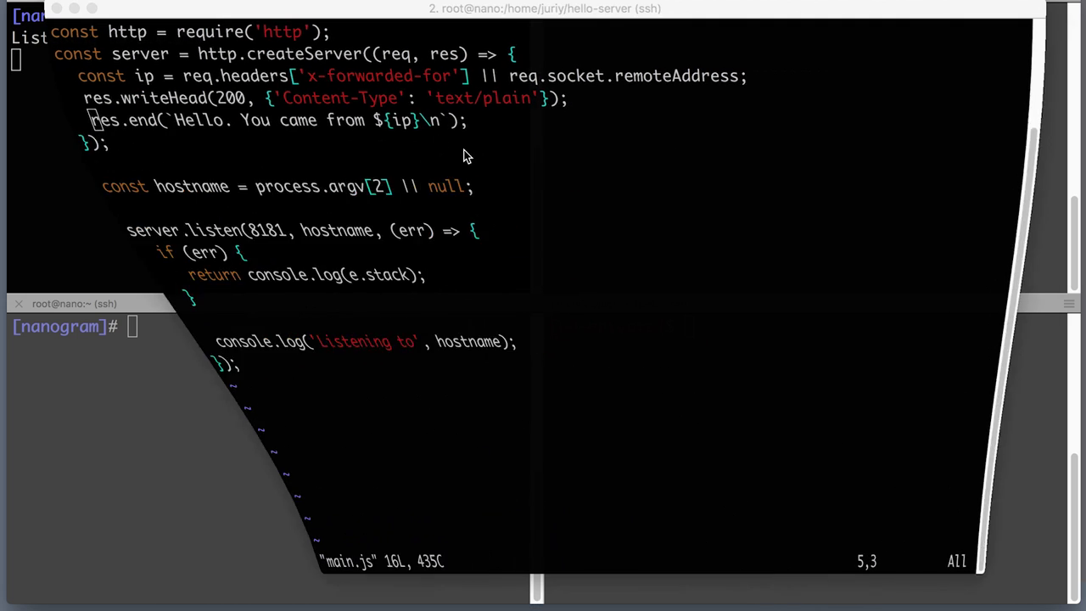
text(:w)
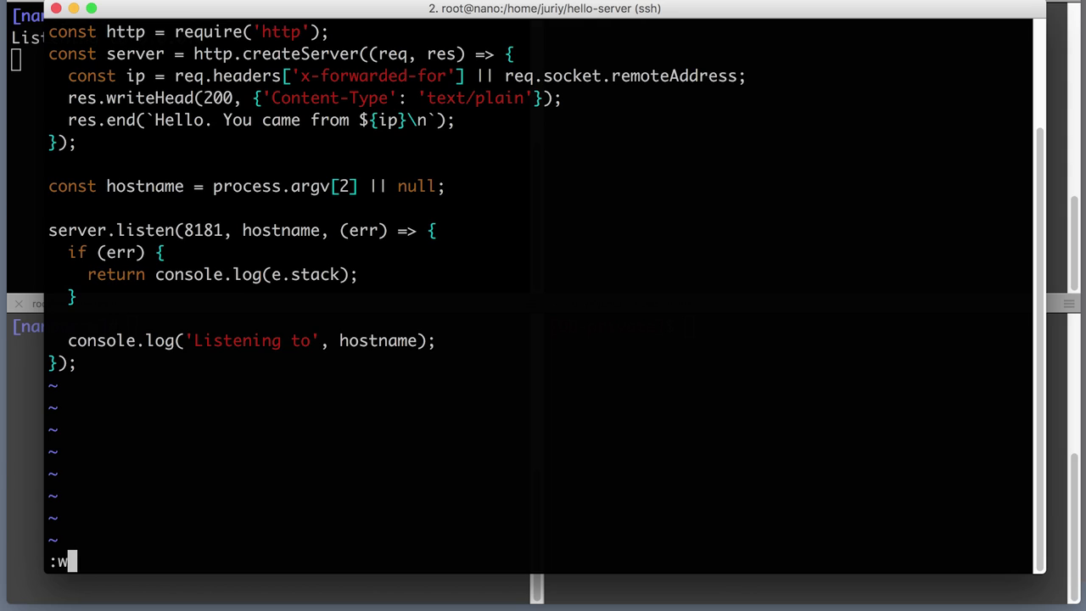
key(BackSpace)
text(q)
key(Return)
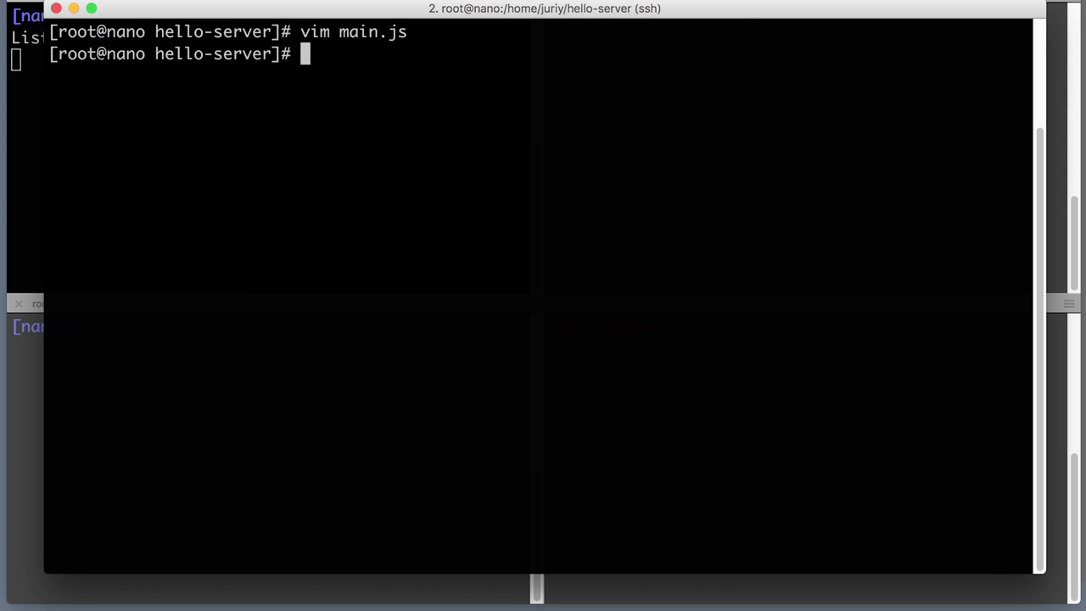
List the server's listening TCP sockets with netstat -tln.
text(nets)
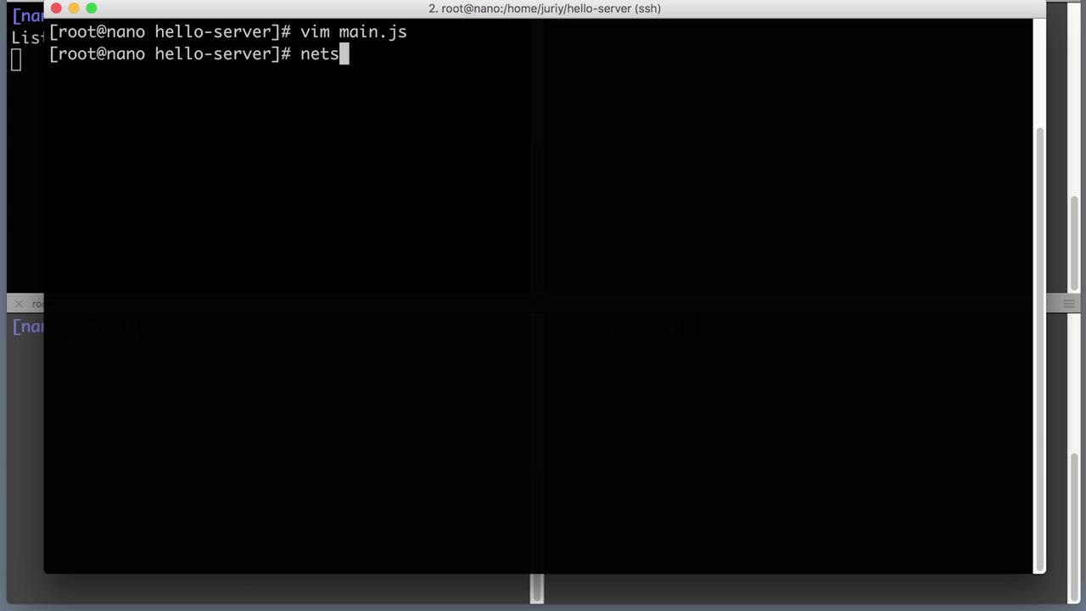
text(tat -t)
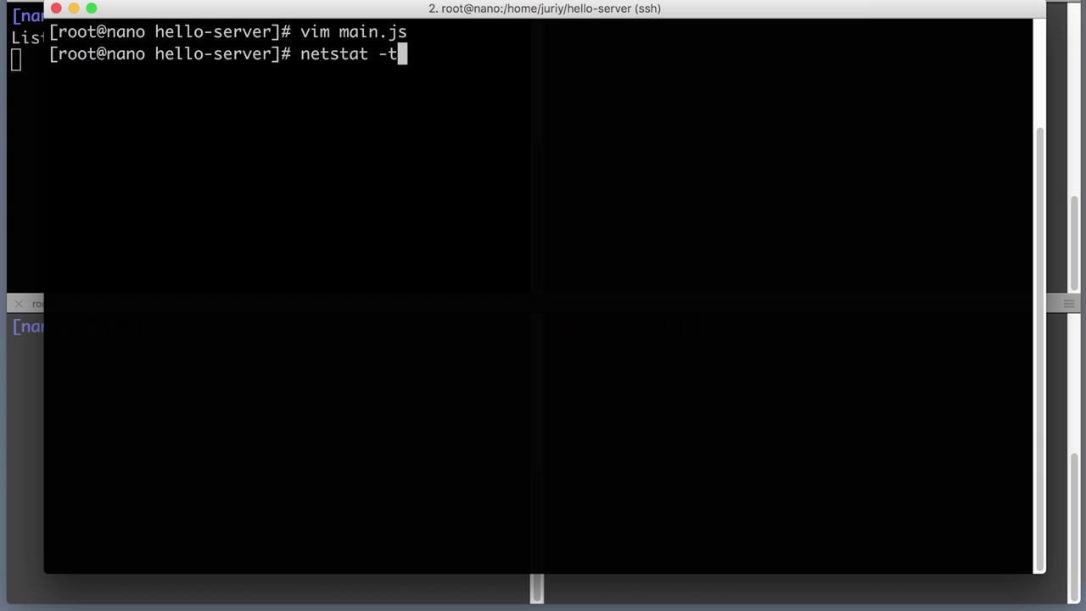
text(ln)
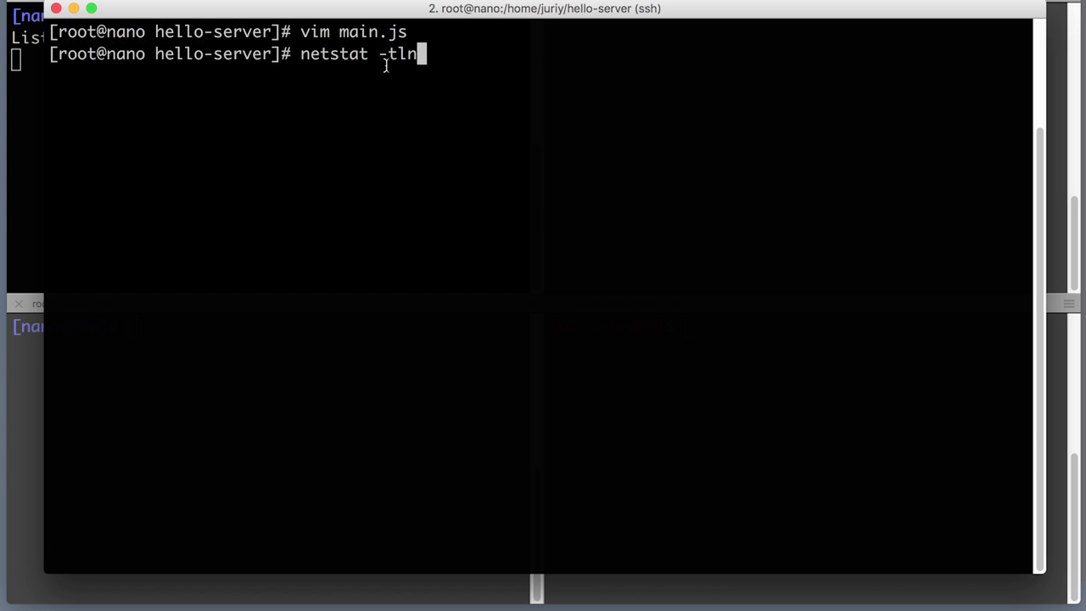
key(Return)
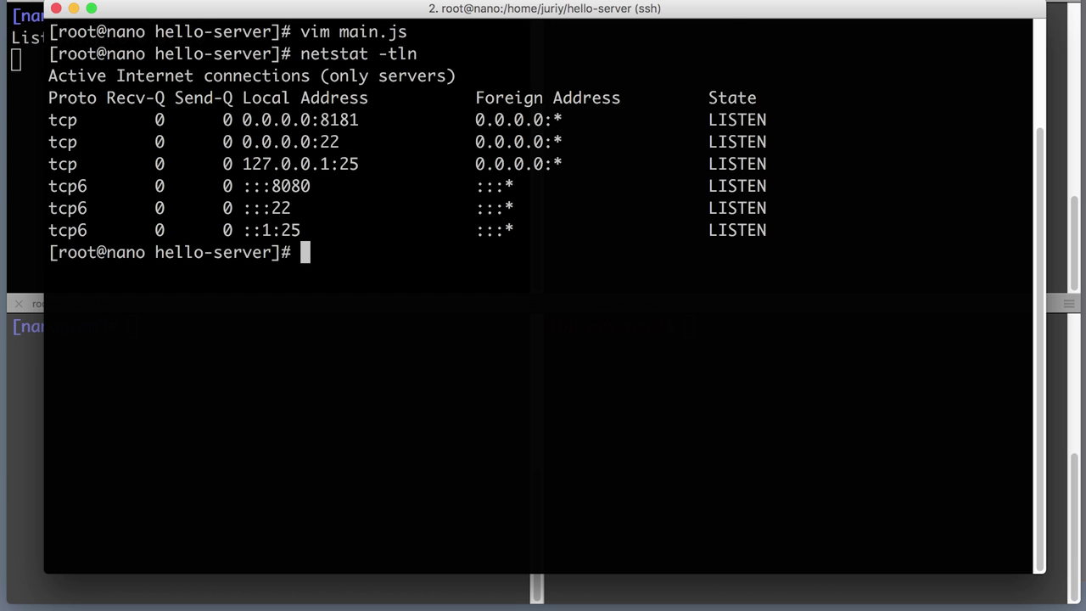
Examine the port and bind address of the 0.0.0.0:8181 entry, and minimize that terminal window.
double_click(338, 119)
drag(241, 119, 319, 122)
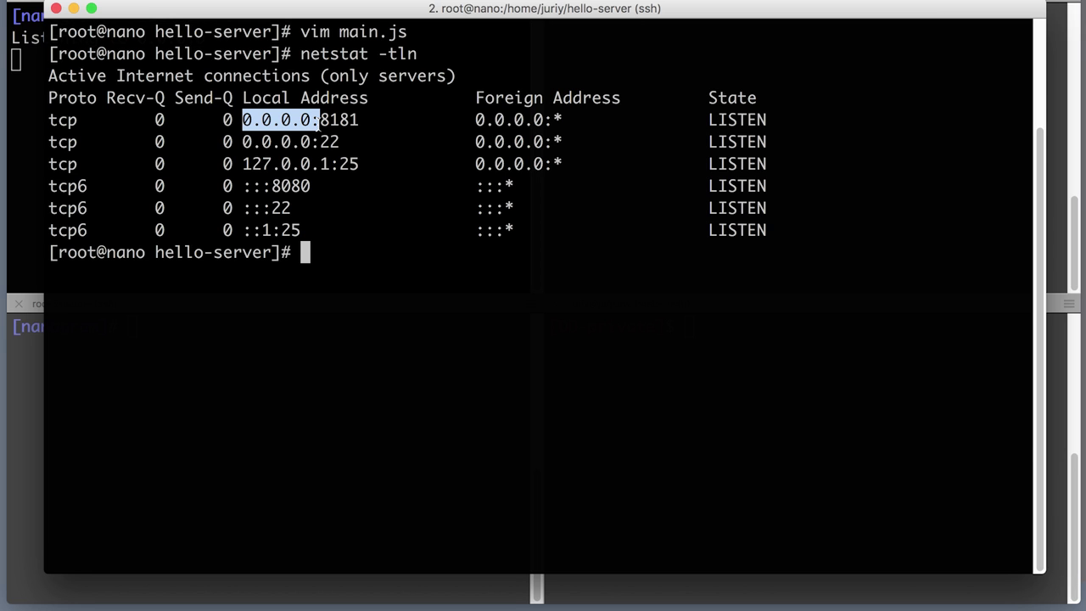
click(74, 8)
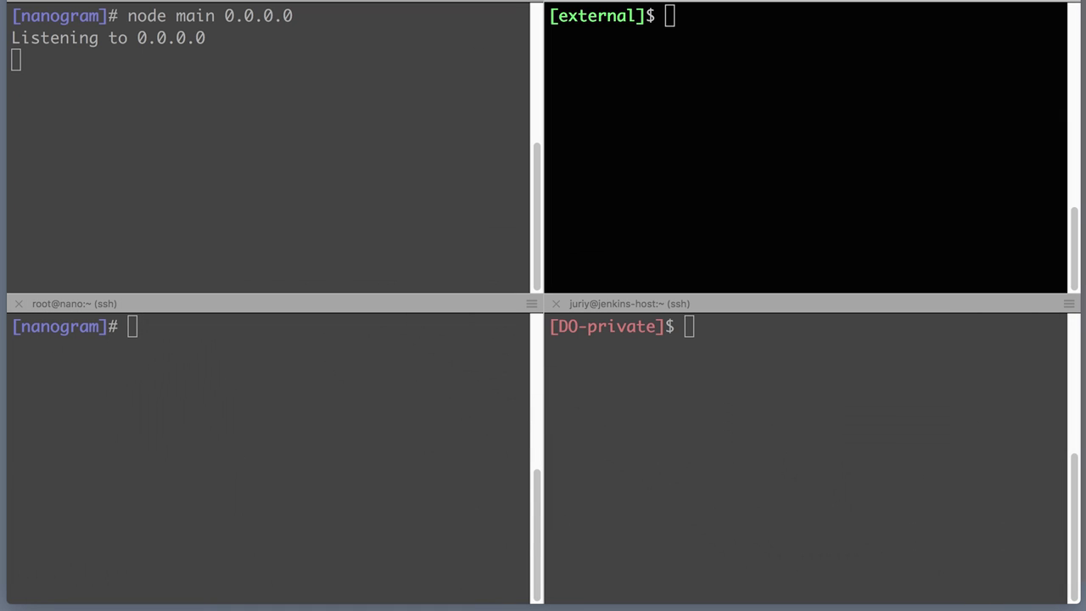
Copy the public IP address from the untitled notes in the text editor and return to the external terminal pane.
click(809, 604)
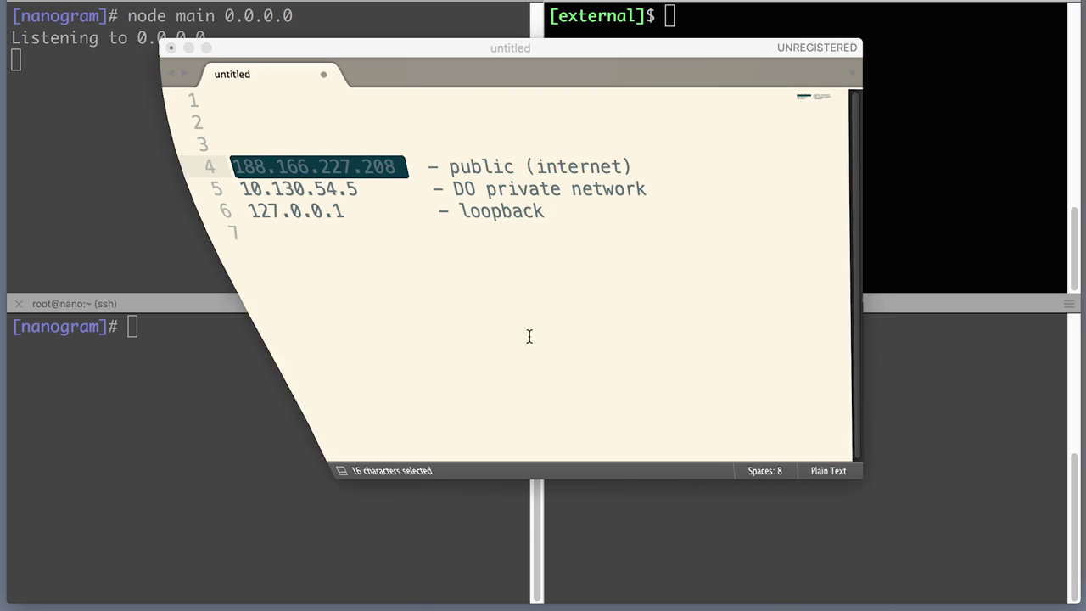
drag(384, 166, 171, 158)
key(super+c)
click(940, 92)
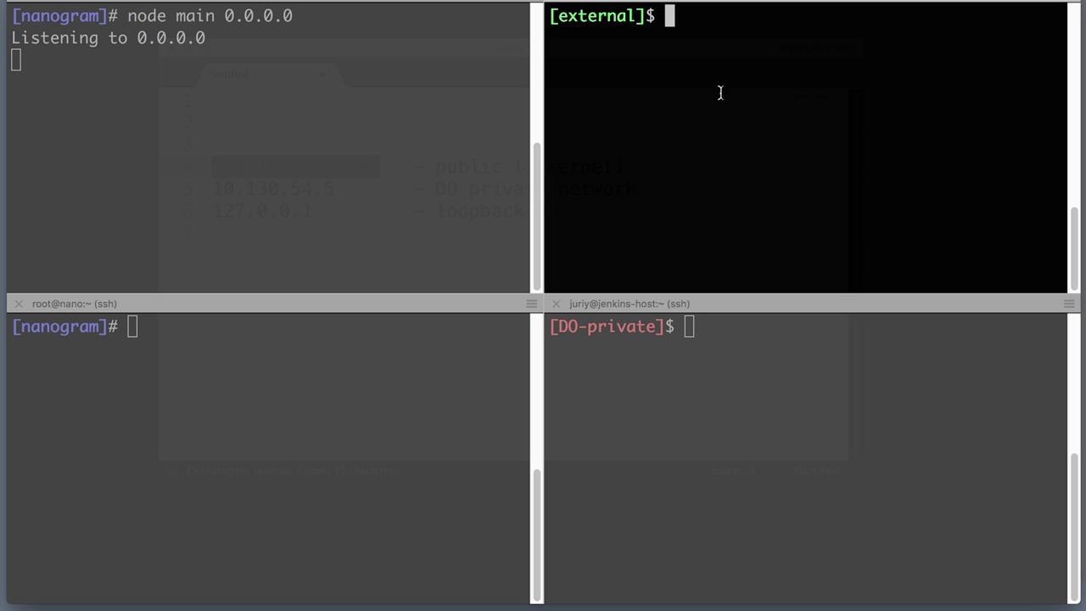
Begin a curl command in the external pane, leaving its target address blank.
text(curl xterna)
key(BackSpace)
key(BackSpace)
key(BackSpace)
key(BackSpace)
key(BackSpace)
key(BackSpace)
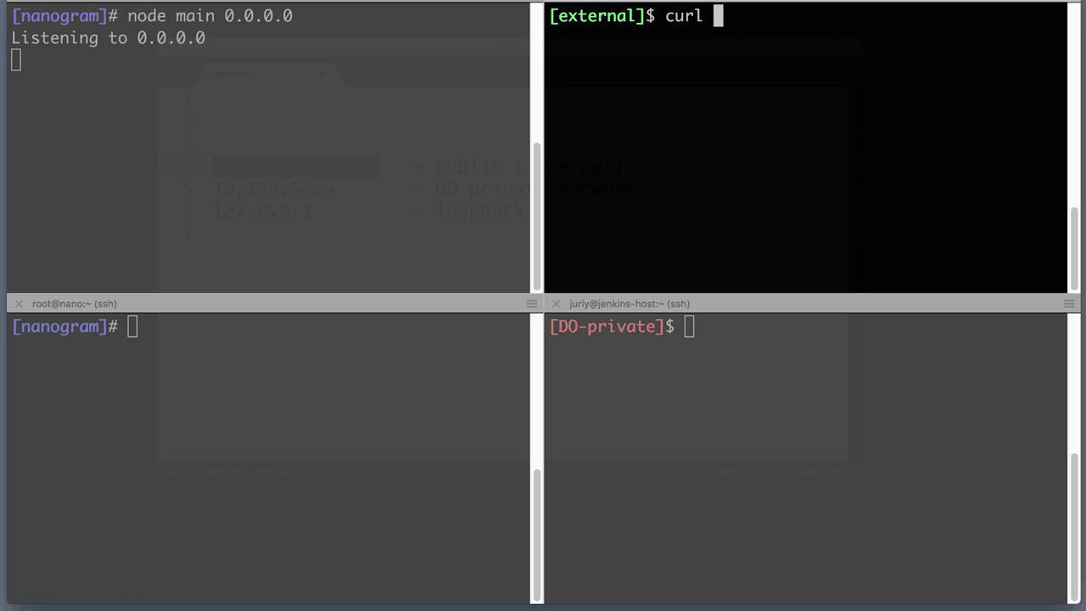
Copy the public IP from the notes and complete the external pane's request as curl 188.166.227.208:8181.
key(super+Tab)
click(399, 266)
drag(378, 165, 97, 164)
key(super+c)
click(941, 159)
key(super+v)
text(:8181)
key(Return)
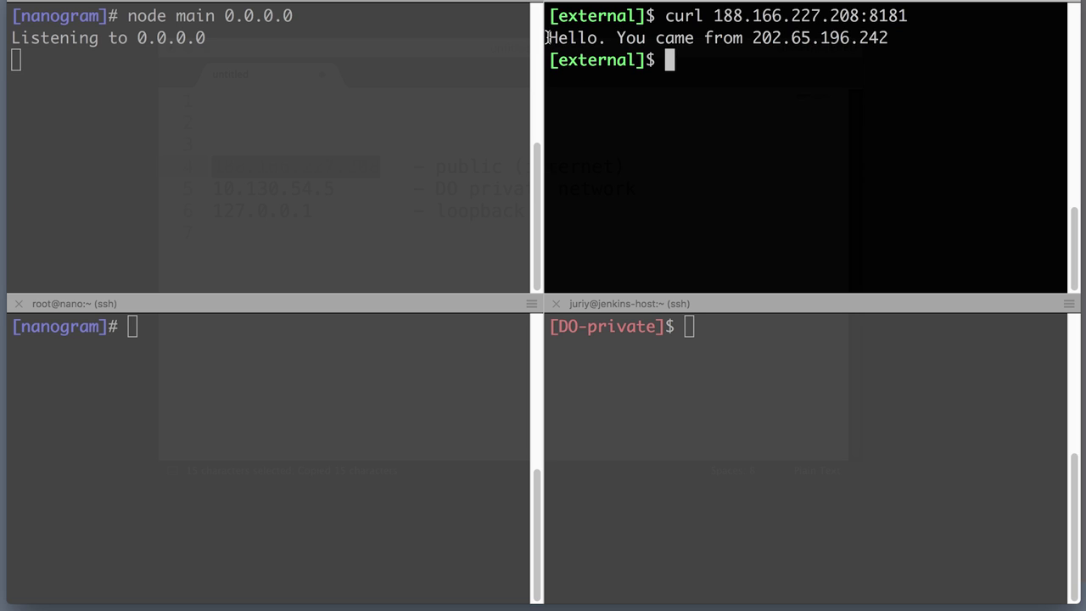
Examine the client address in the curl response, the 0.0.0.0 argument of the node command and the requested public IP.
drag(753, 38, 889, 38)
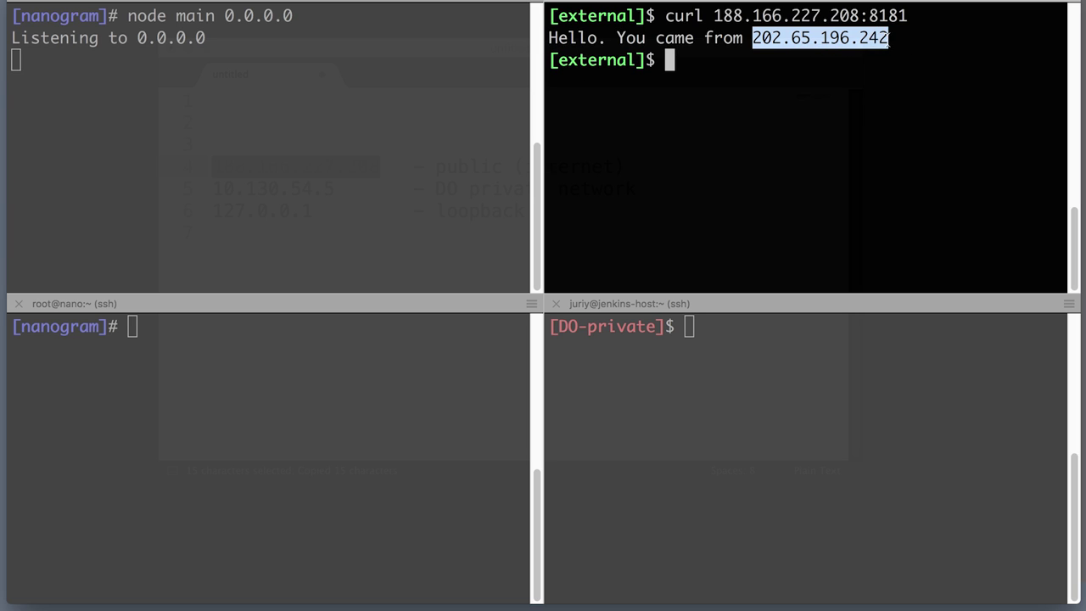
click(882, 129)
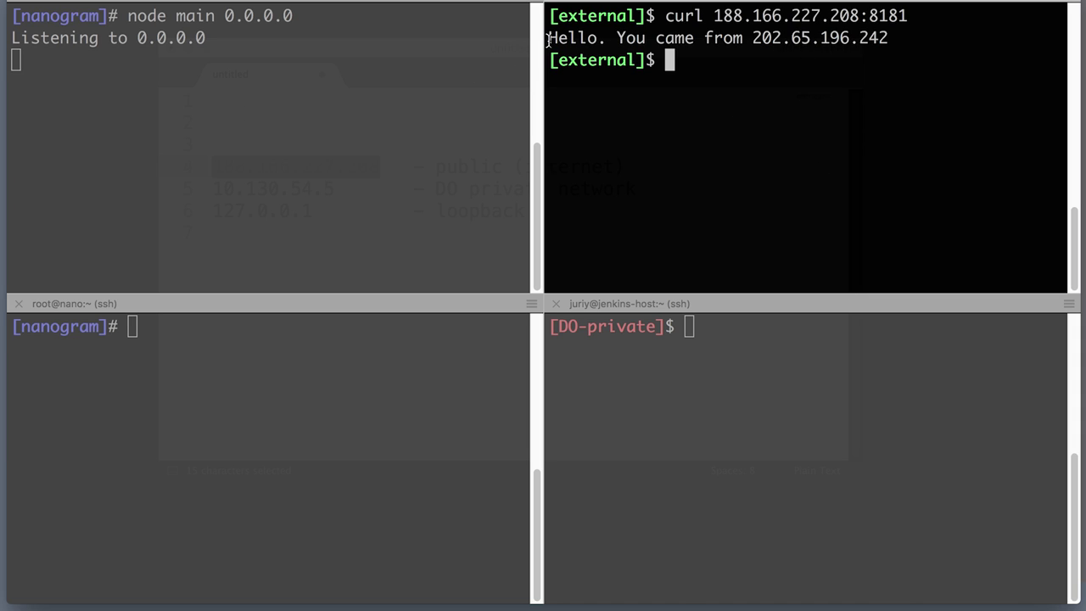
click(245, 52)
drag(224, 16, 288, 16)
click(841, 544)
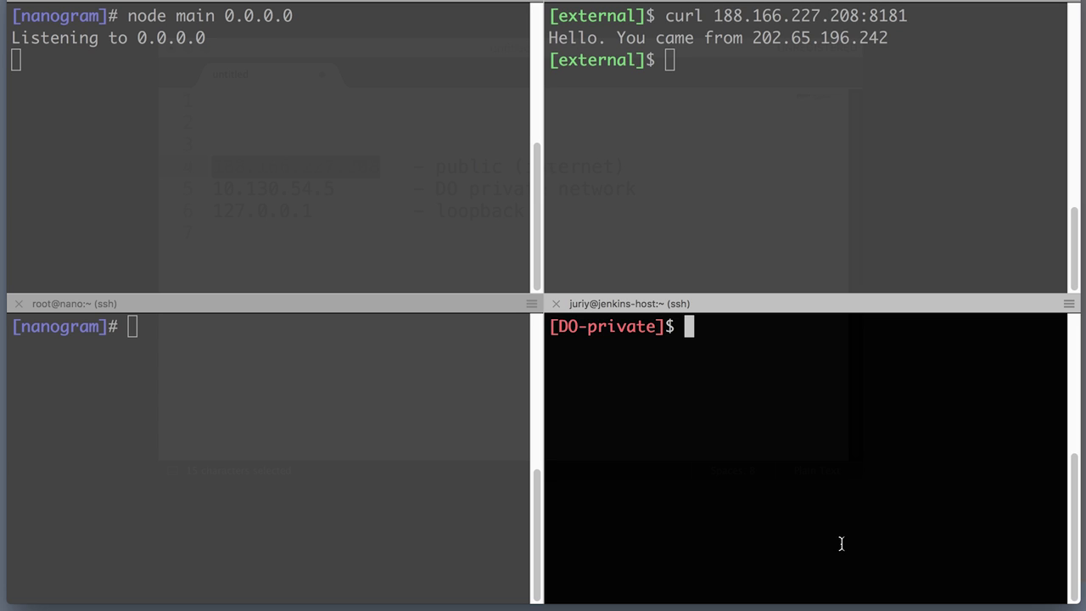
key(super+alt+Up)
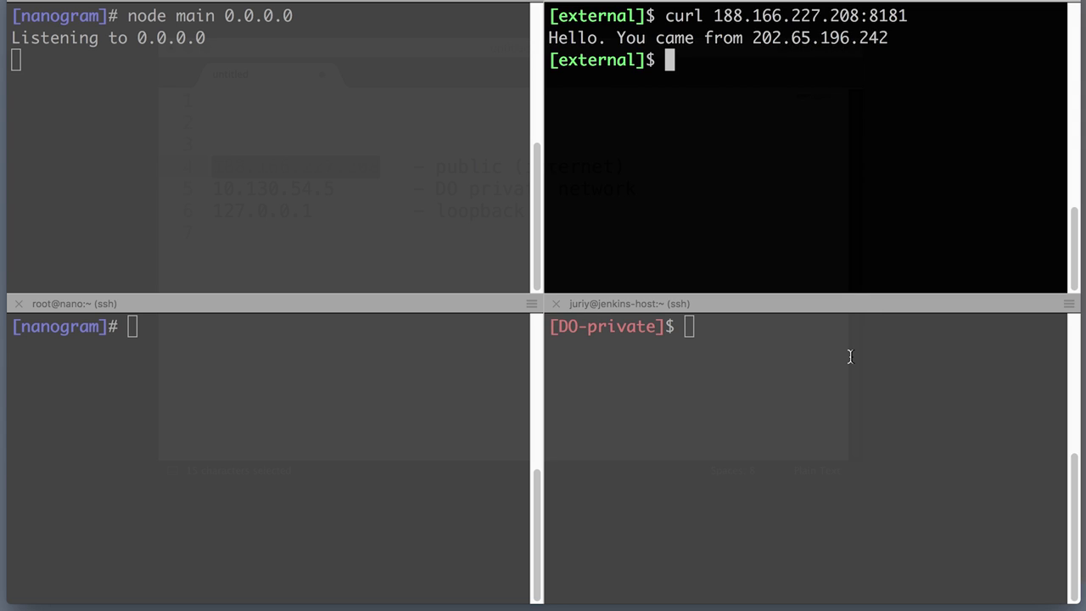
drag(713, 15, 859, 16)
Copy the DO private network address 10.130.54.5 from the untitled notes in the text editor.
click(346, 128)
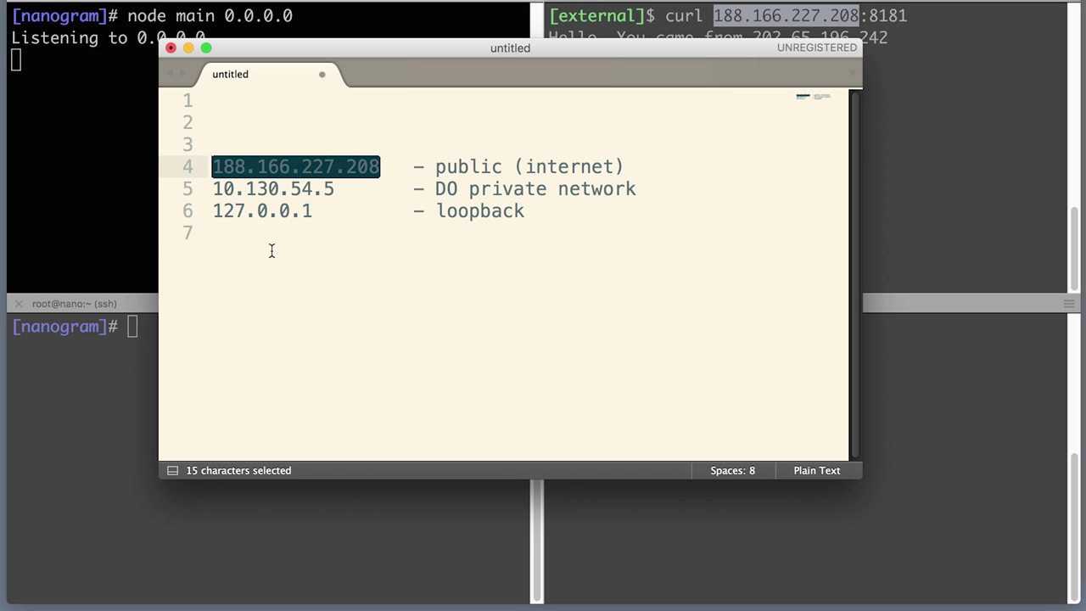
click(269, 250)
drag(333, 187, 159, 187)
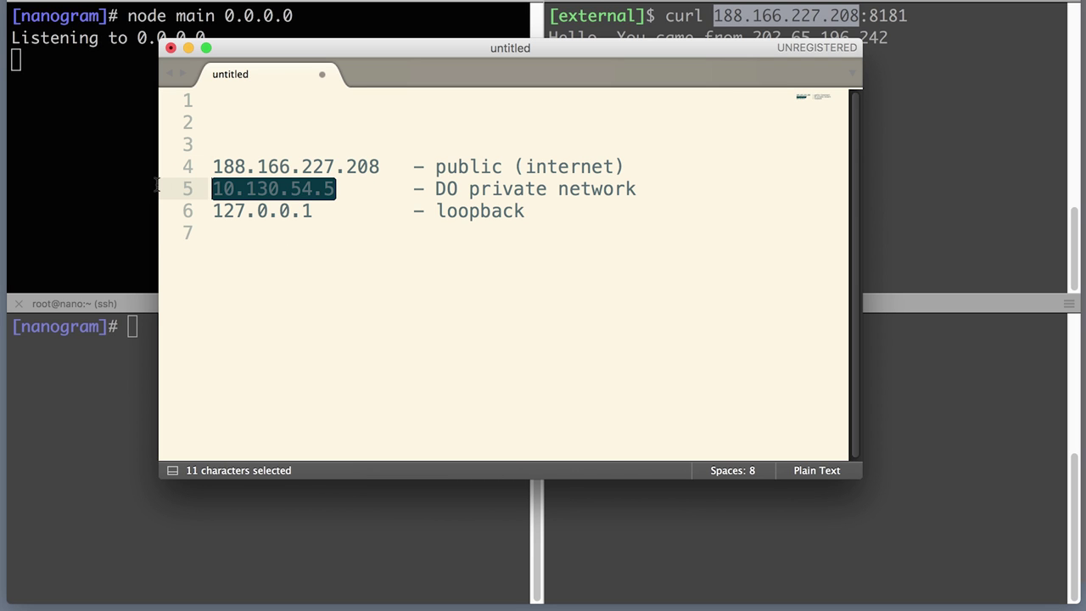
key(super+c)
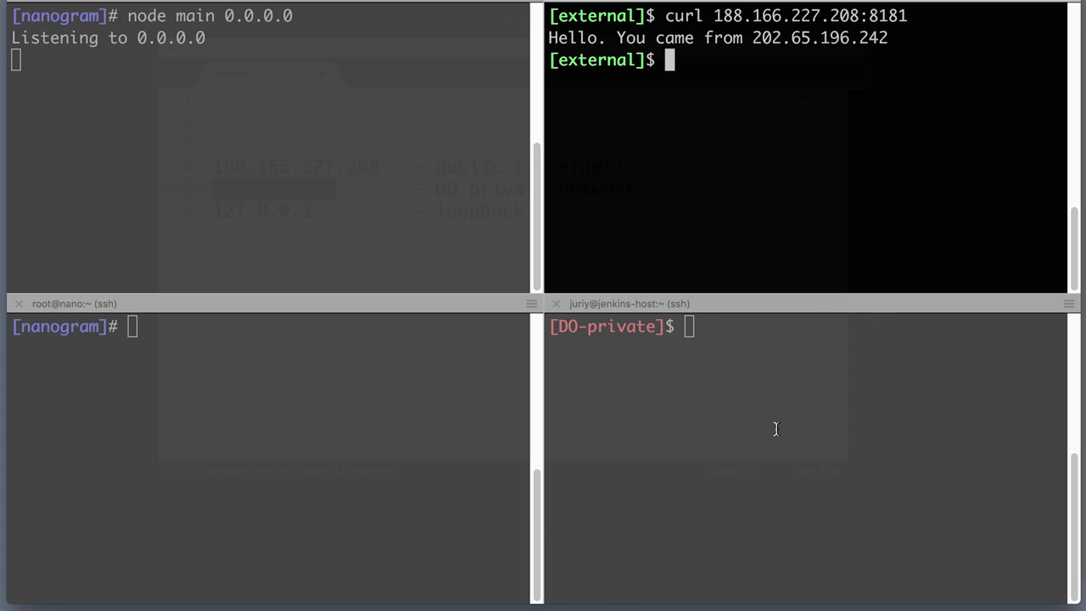
Request the server over the private network with curl 10.130.54.5:8181 in the DO-private pane.
click(828, 419)
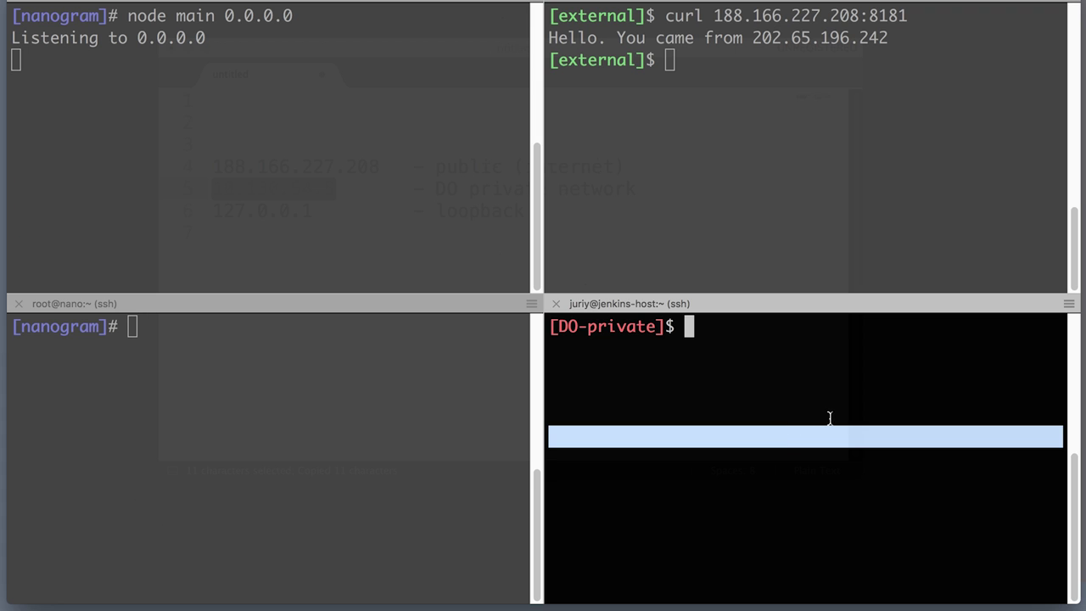
text(curl)
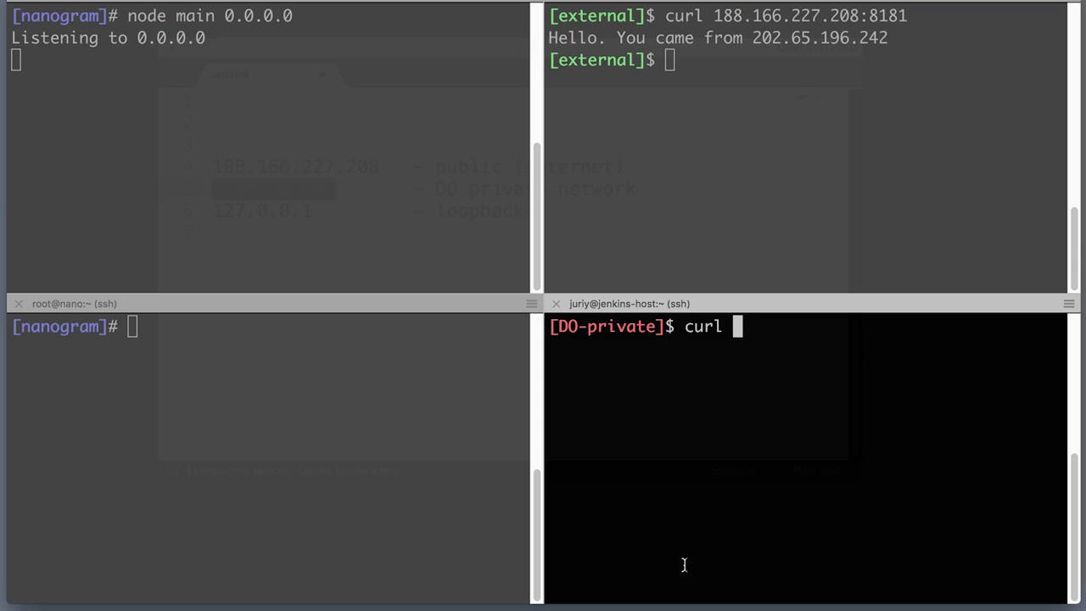
key(super+Tab)
click(940, 495)
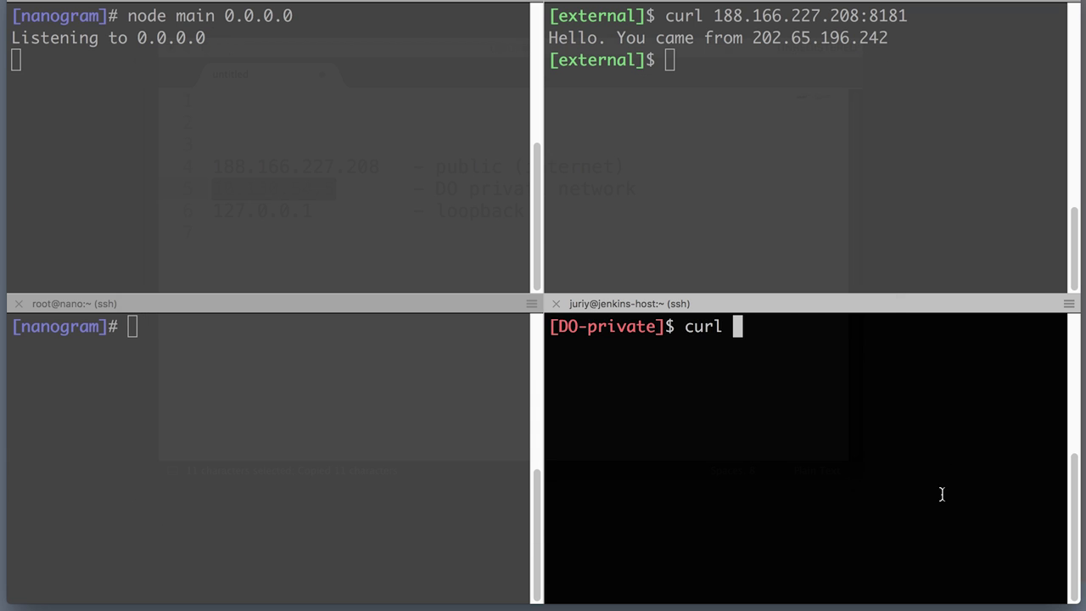
key(super+v)
text(:8181)
key(Return)
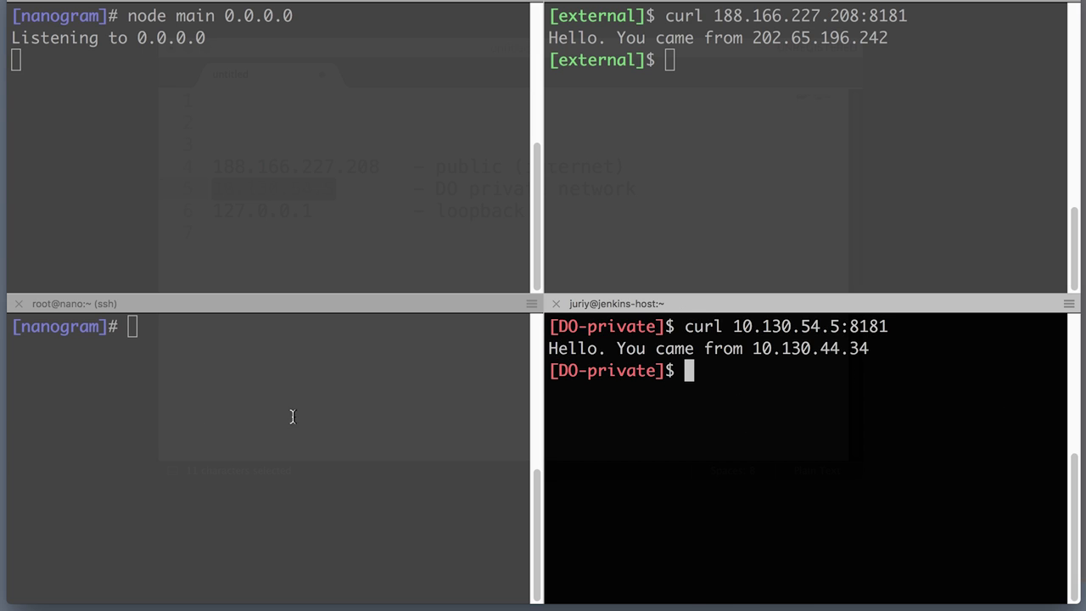
Request the server over loopback with curl localhost:8181 in the idle nanogram pane.
click(243, 412)
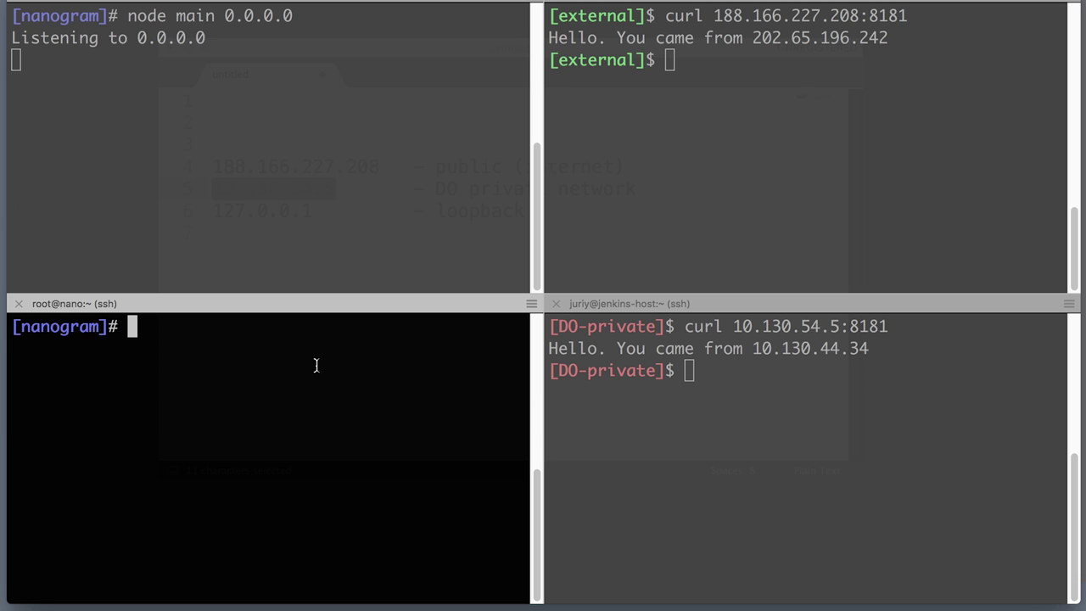
text(curl localhost)
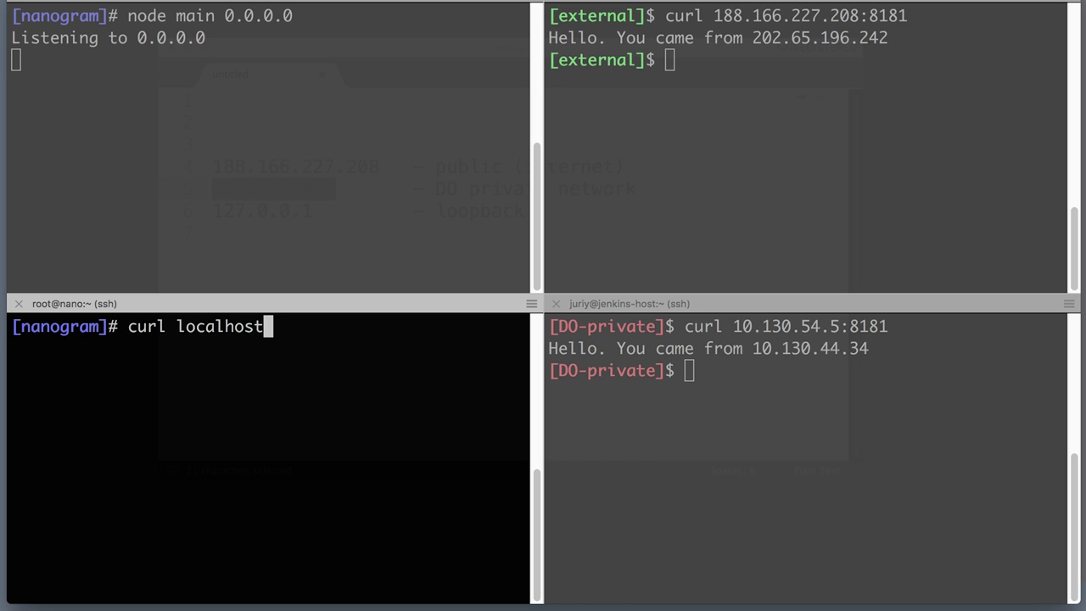
text(:8181)
key(Return)
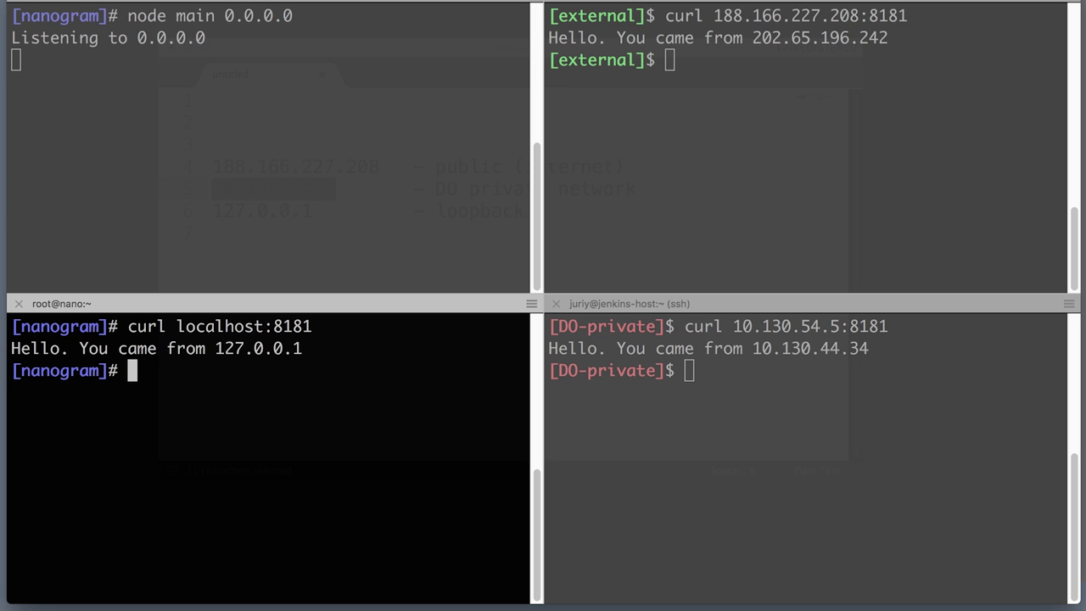
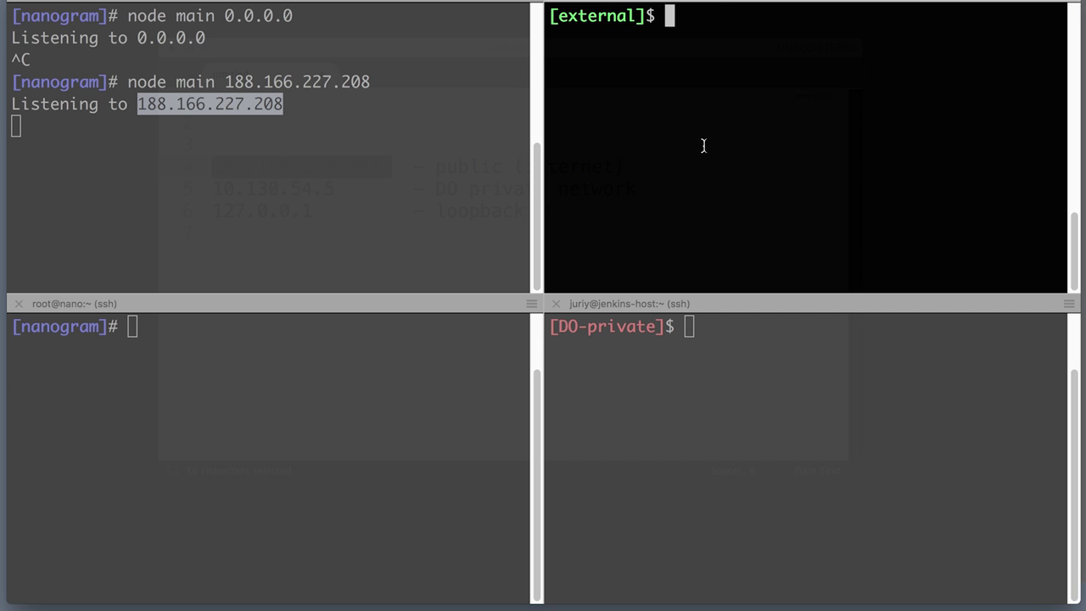
Run curl 188.166.227.208:8181 in the external pane and check the address the Node server is listening to.
key(Return)
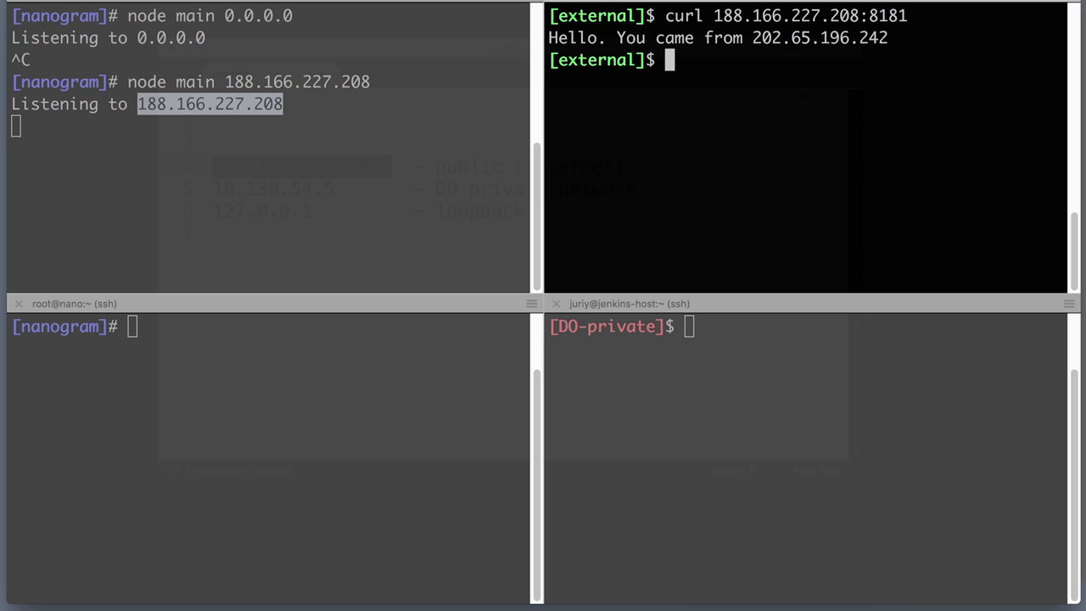
click(412, 126)
drag(137, 103, 280, 104)
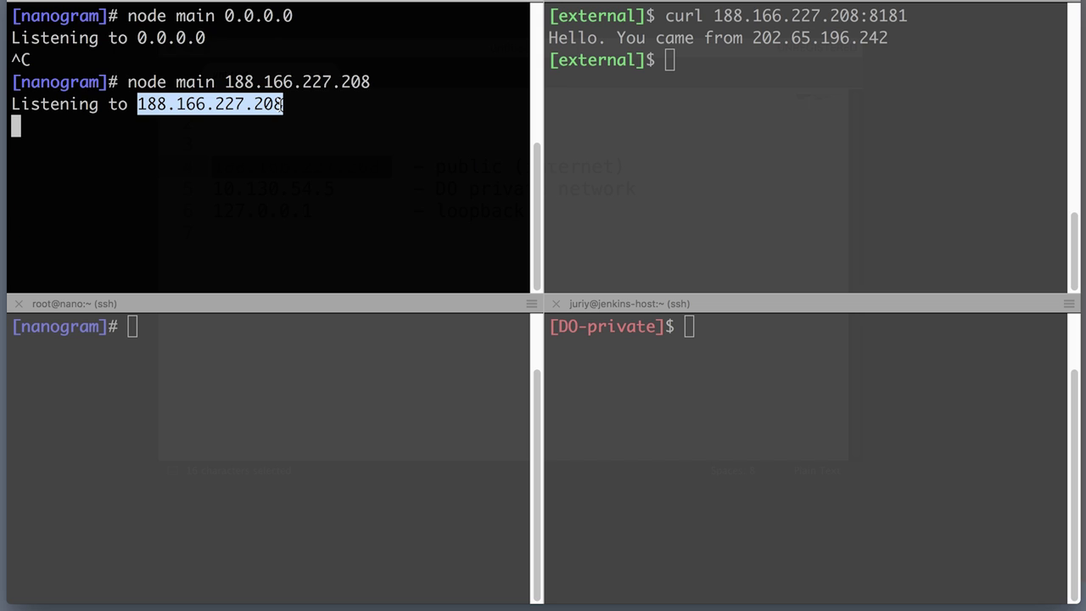
Rerun curl 10.130.54.5:8181 in the DO-private pane to test the private network address.
click(819, 468)
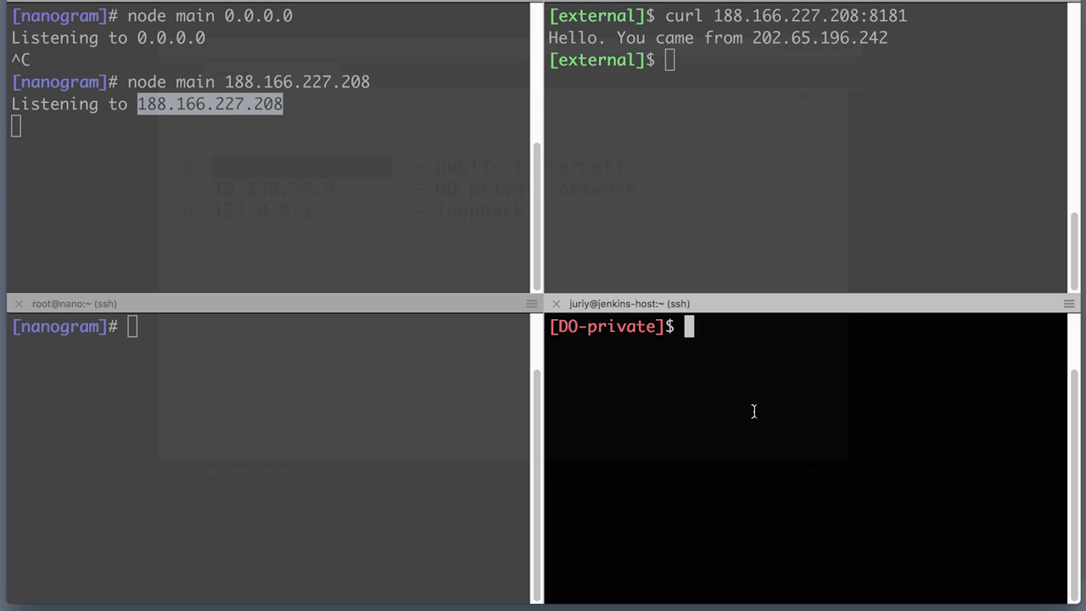
key(Up)
key(Up)
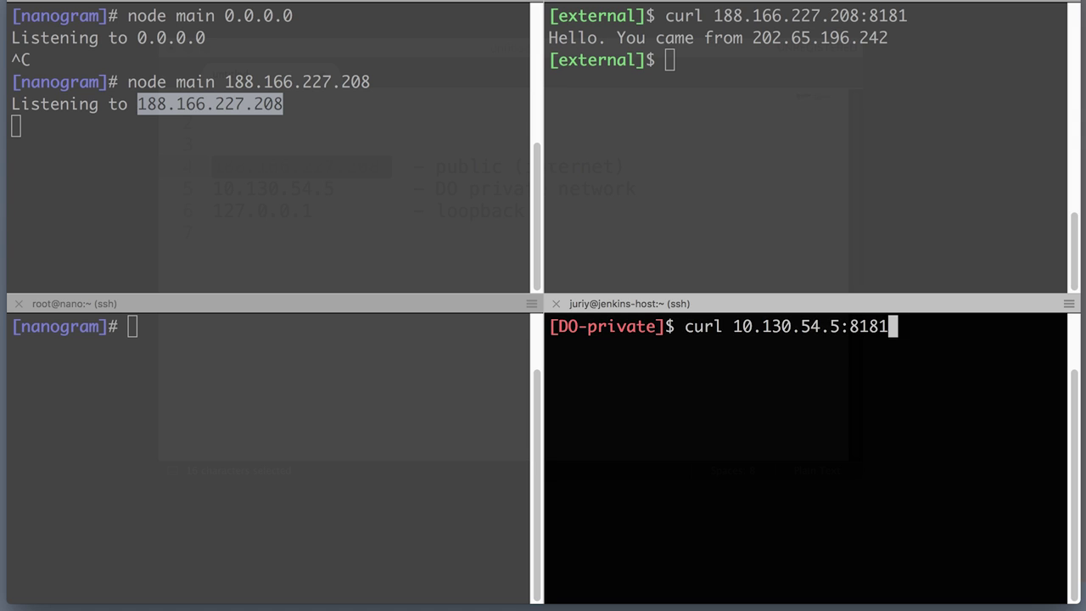
key(Return)
Copy 10.130.54.5 from the curl command, ping it from the DO-private pane, and stop the ping after a few replies.
drag(733, 327, 842, 329)
key(super+c)
click(874, 449)
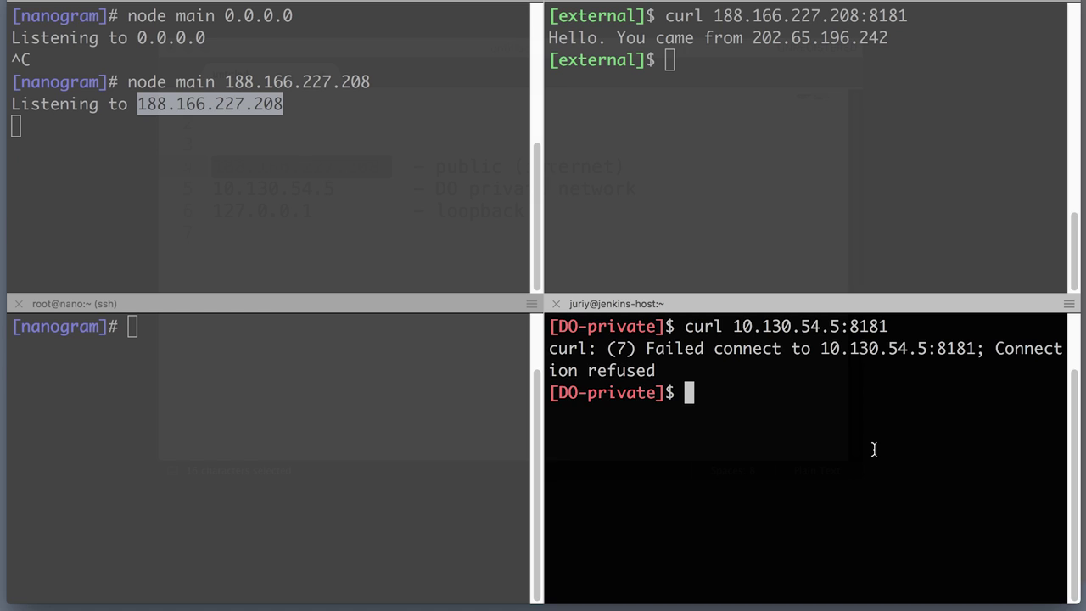
text(ping)
drag(733, 326, 842, 328)
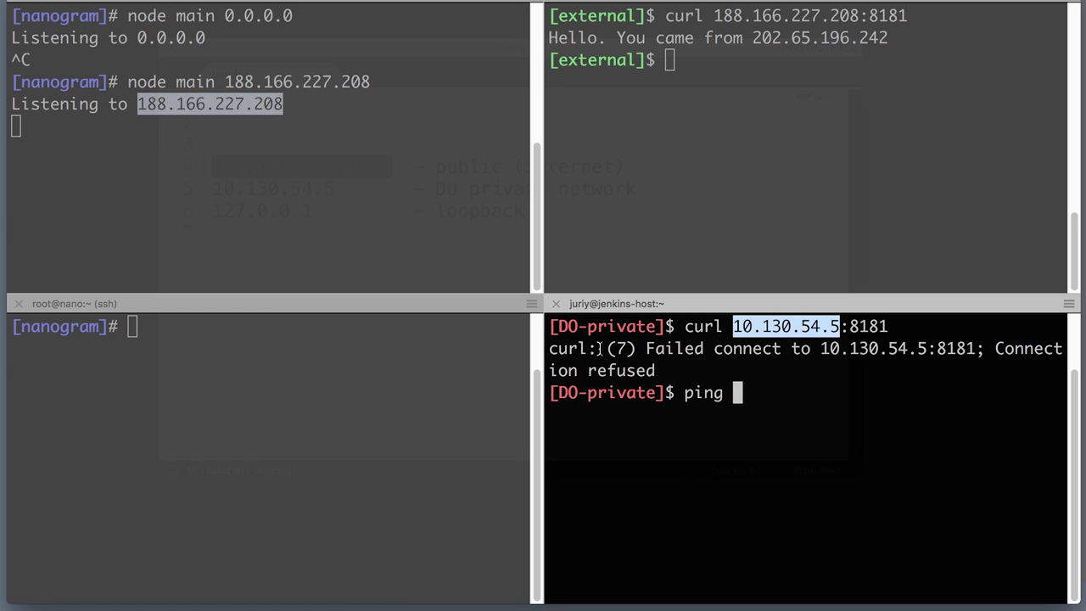
key(super+v)
key(Return)
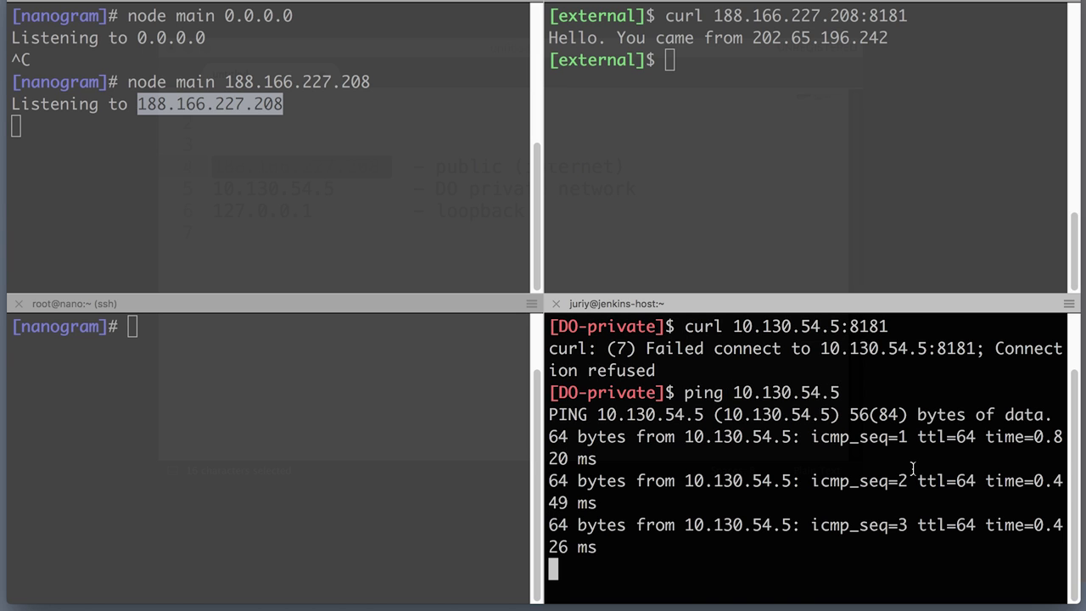
key(ctrl+c)
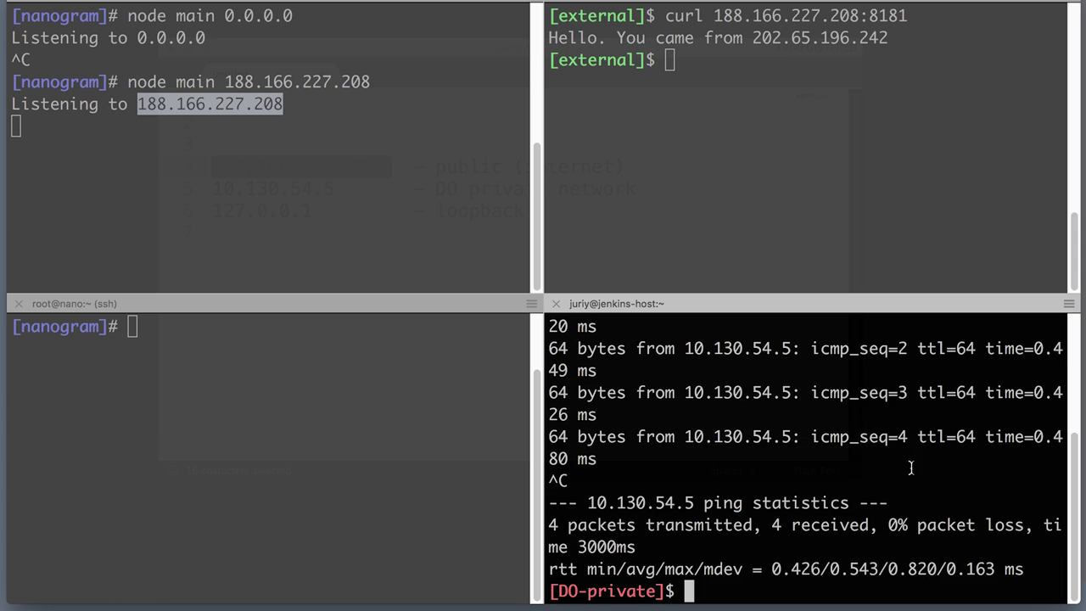
Compare the address the Node server listens to with the private address in the ping replies.
click(177, 124)
drag(137, 103, 284, 104)
click(728, 365)
drag(685, 348, 796, 343)
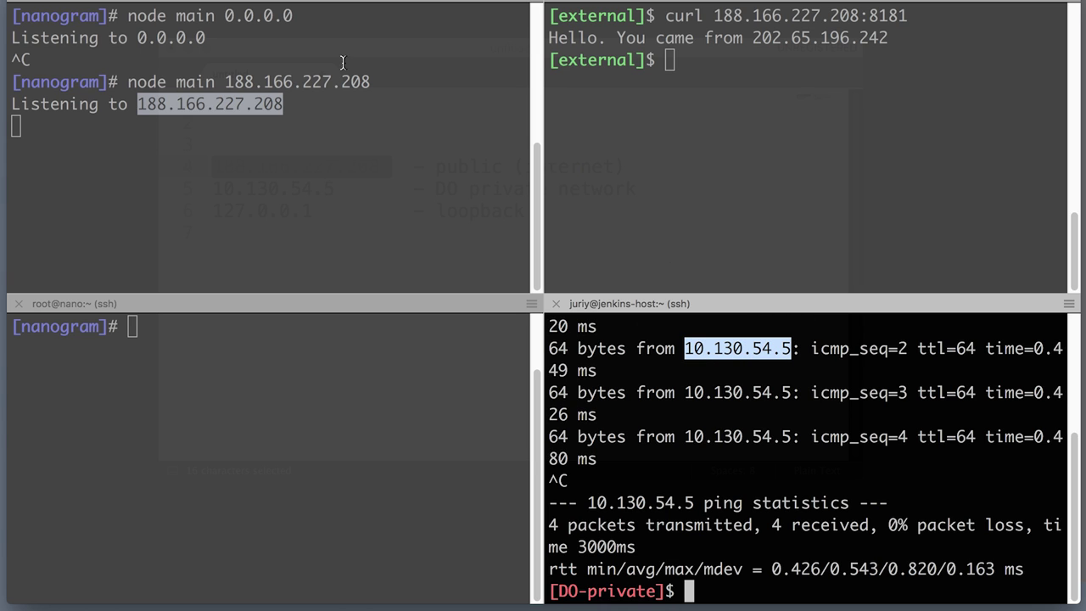
click(213, 164)
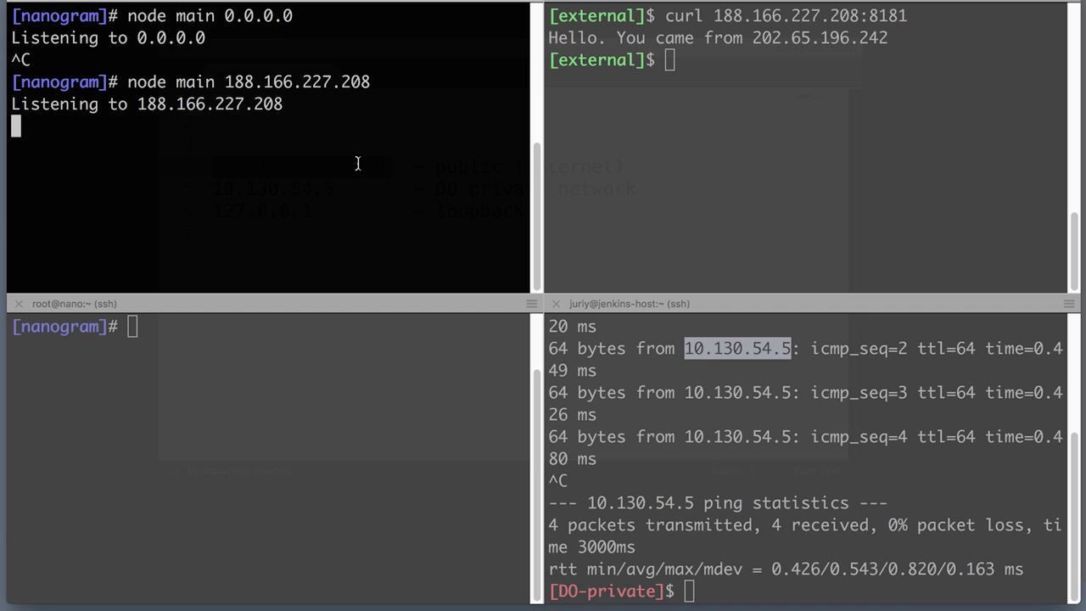
Clear the DO-private pane and run the external pane's curl 188.166.227.208:8181 command there.
click(871, 443)
text(clear)
key(Return)
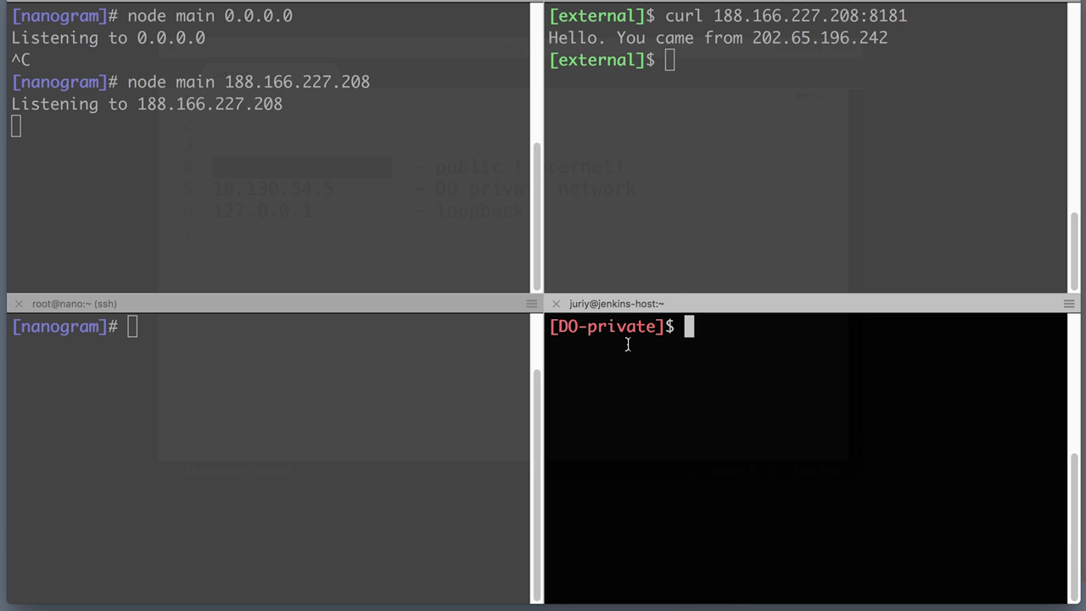
click(758, 221)
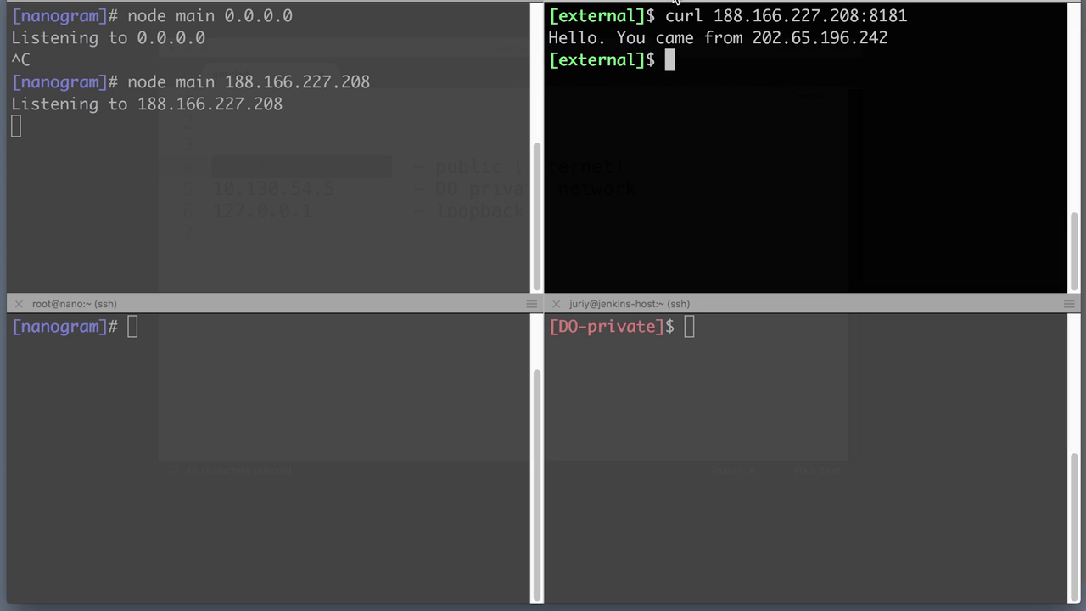
drag(665, 15, 907, 17)
click(692, 426)
key(super+v)
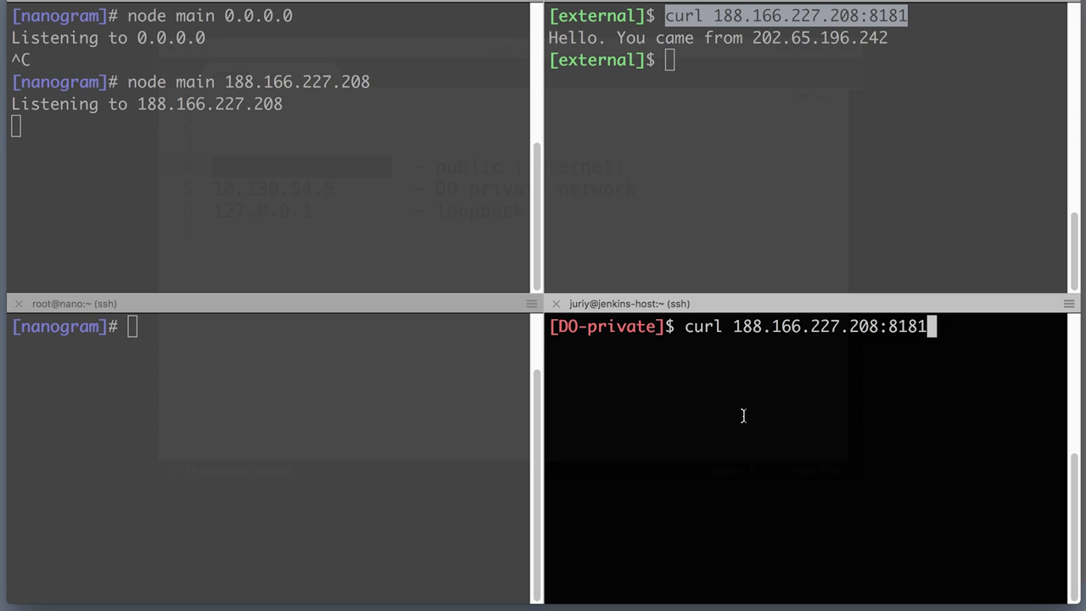
key(Return)
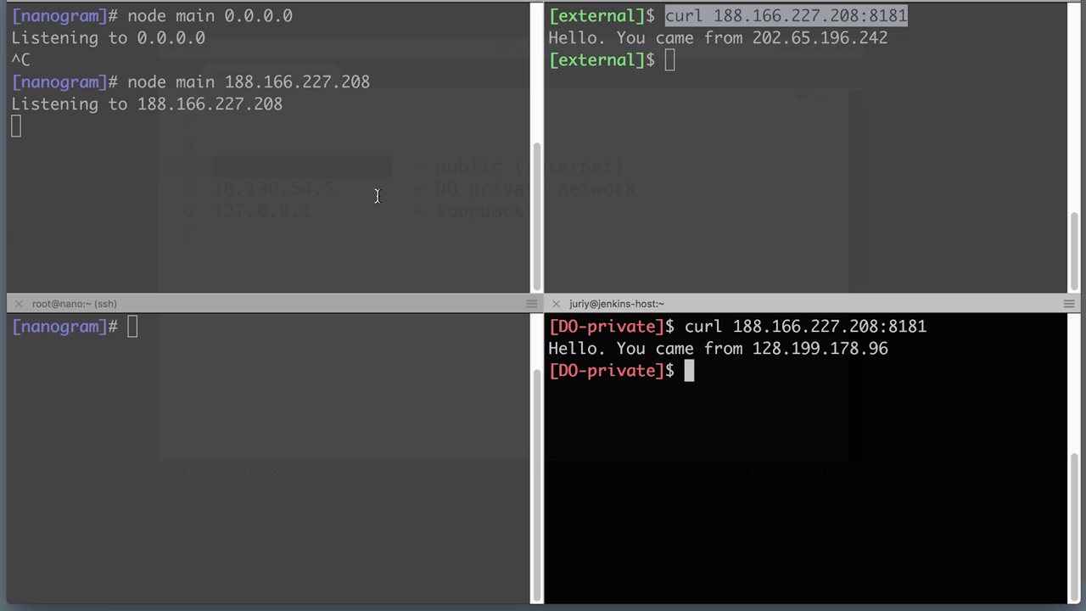
Rerun curl localhost:8181 in the idle nanogram pane to test loopback access.
click(362, 421)
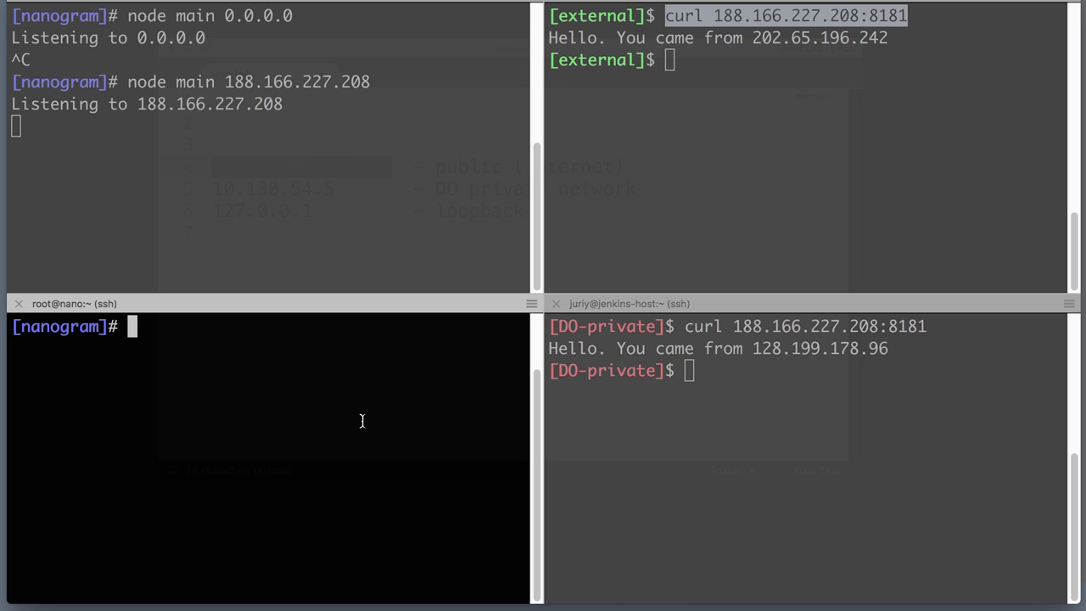
text(clear)
key(Up)
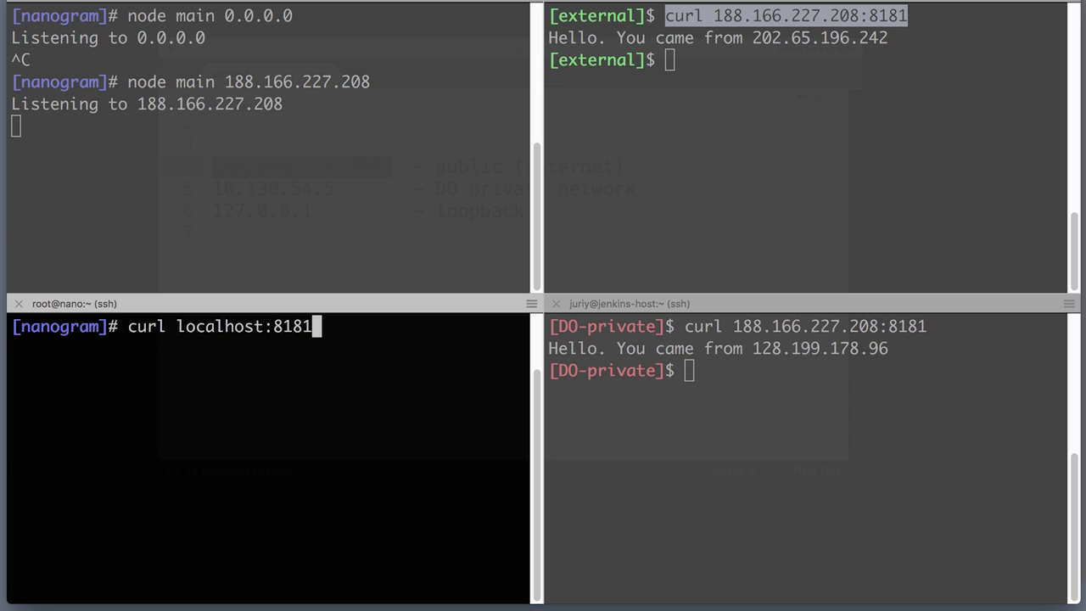
key(Return)
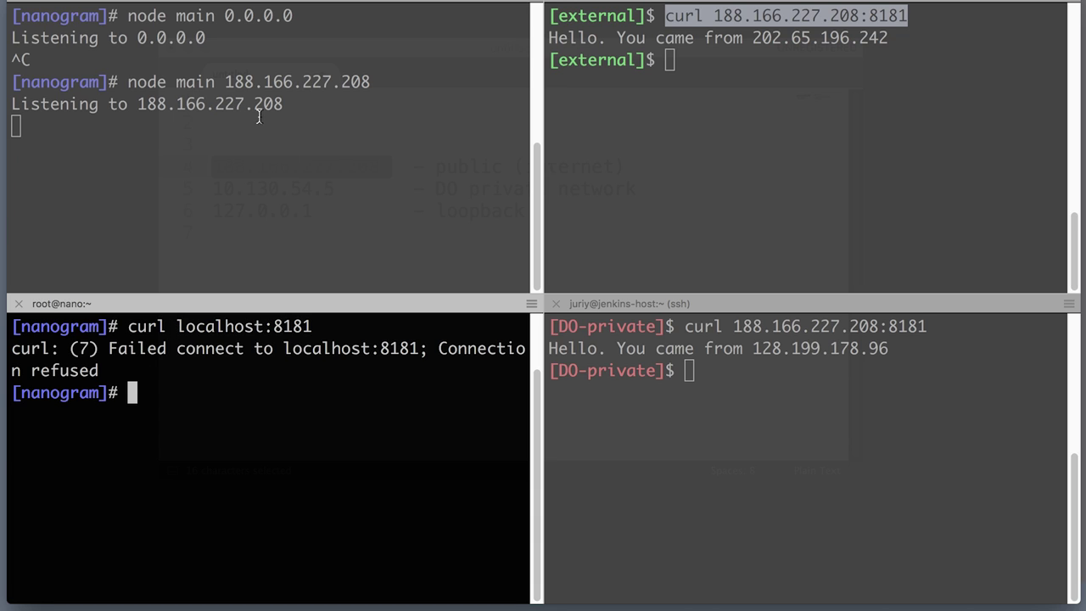
Run curl 188.166.227.208:8181 in the same nanogram pane using the copied listening address, and compare it with the localhost request.
click(219, 140)
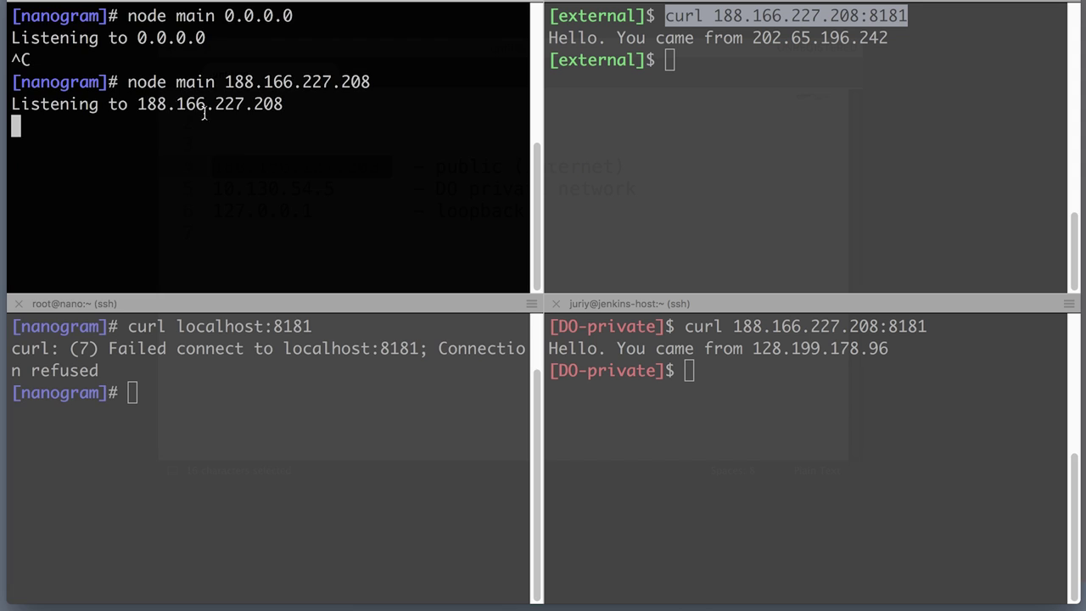
drag(138, 103, 284, 103)
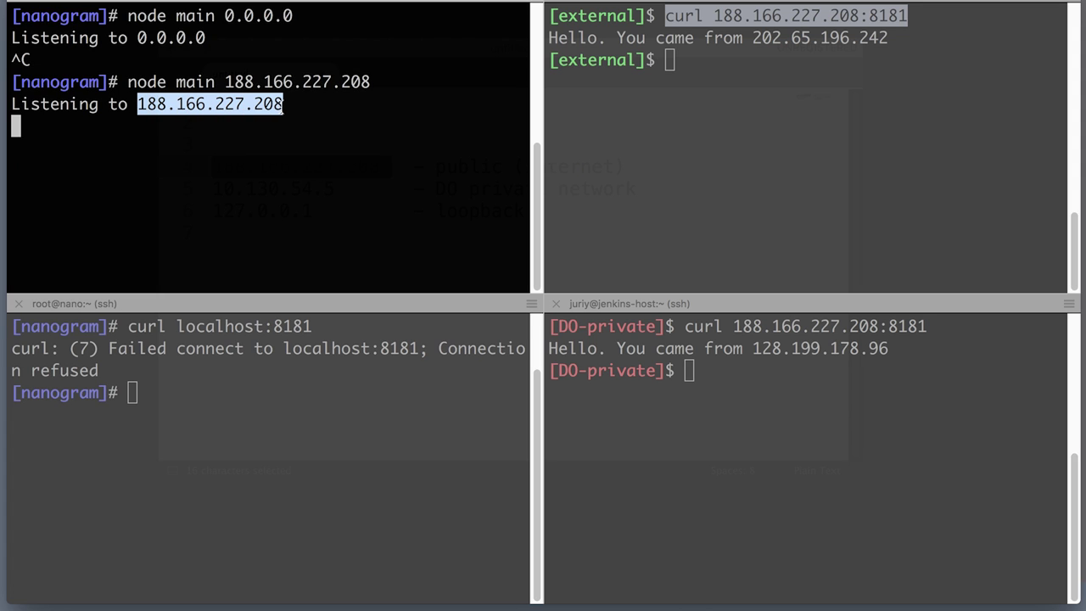
click(272, 438)
text(curl)
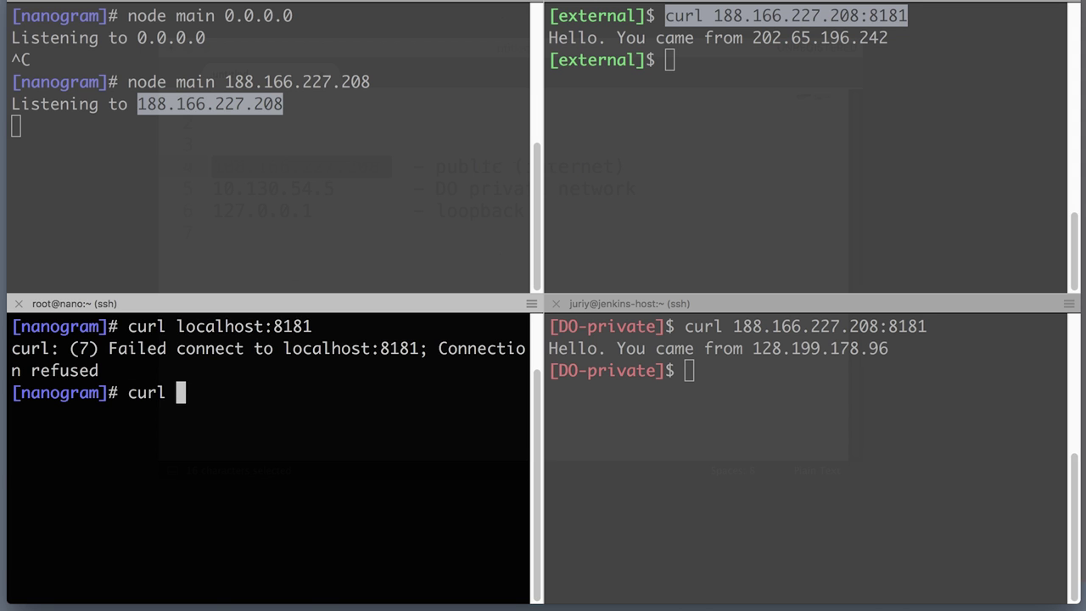
key(super+v)
text(:)
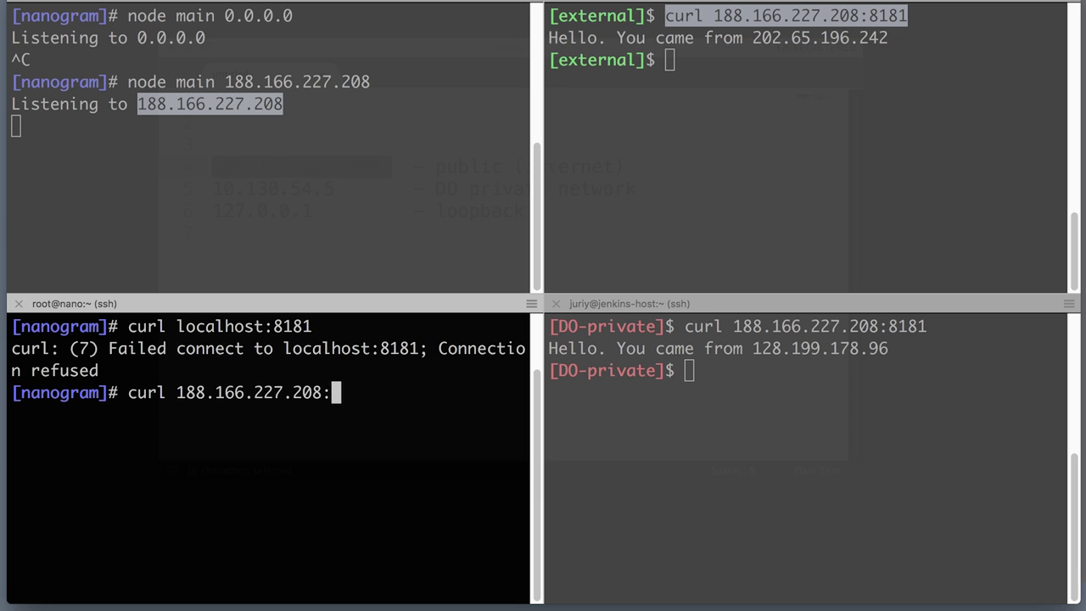
text(8181)
key(Return)
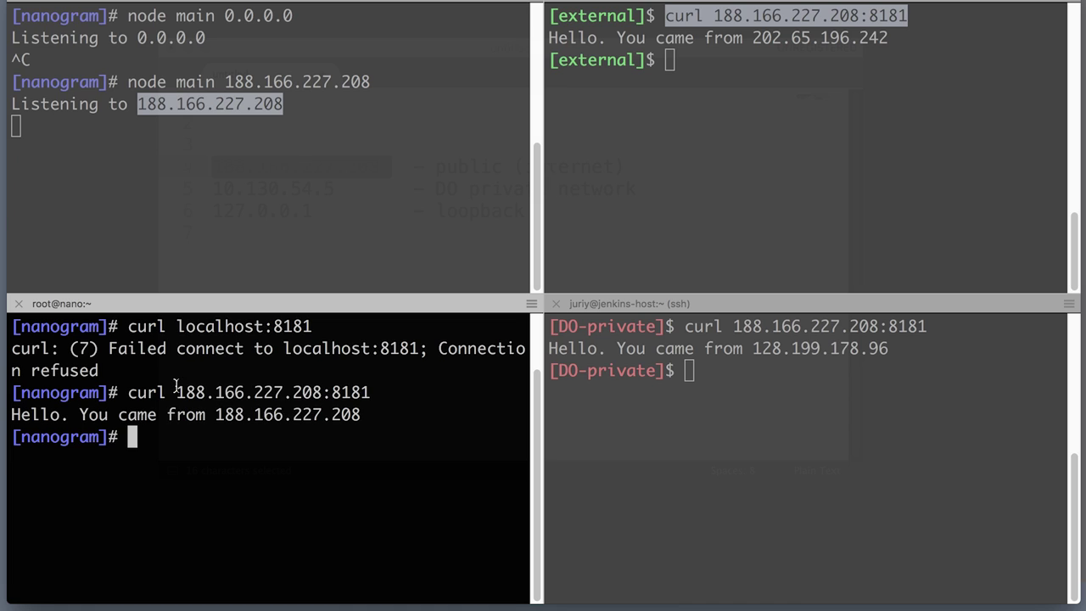
drag(177, 324, 274, 324)
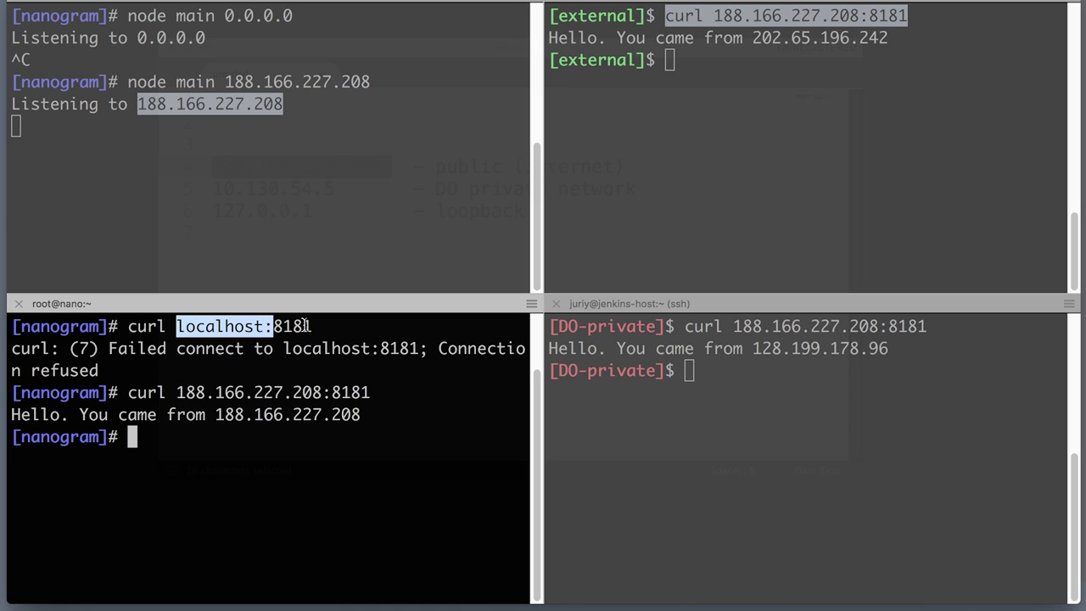
drag(176, 392, 324, 395)
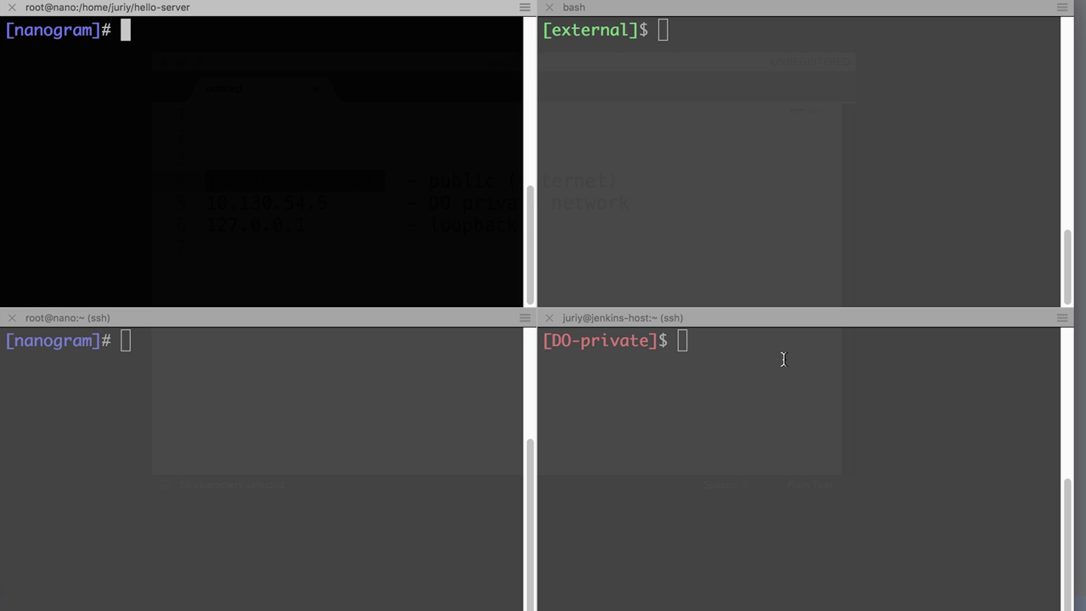
Start the Node server bound to loopback with node main 127.0.0.1.
text(node)
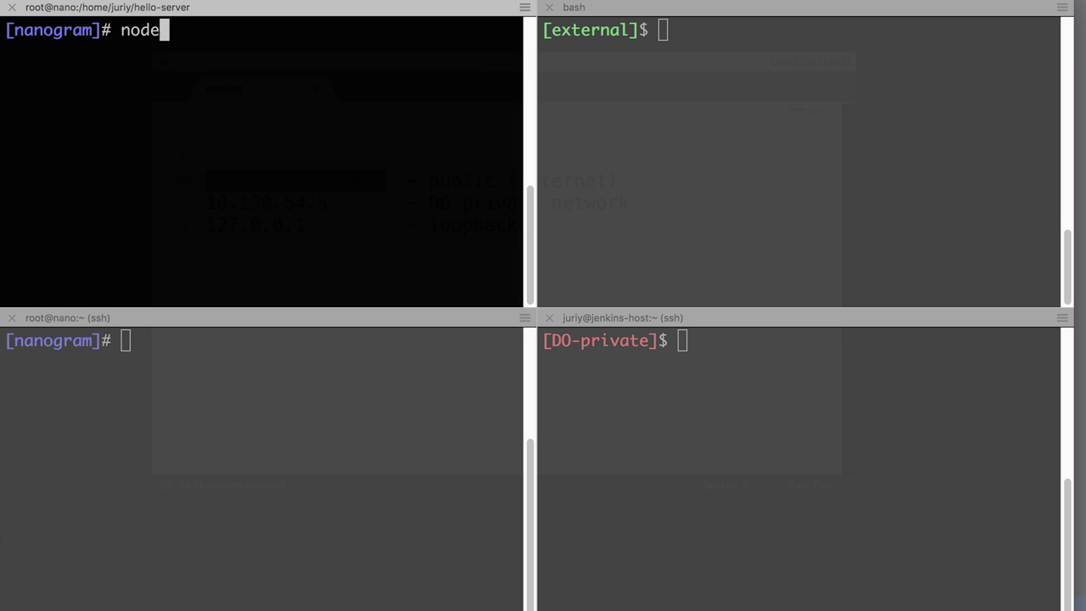
text( main 12)
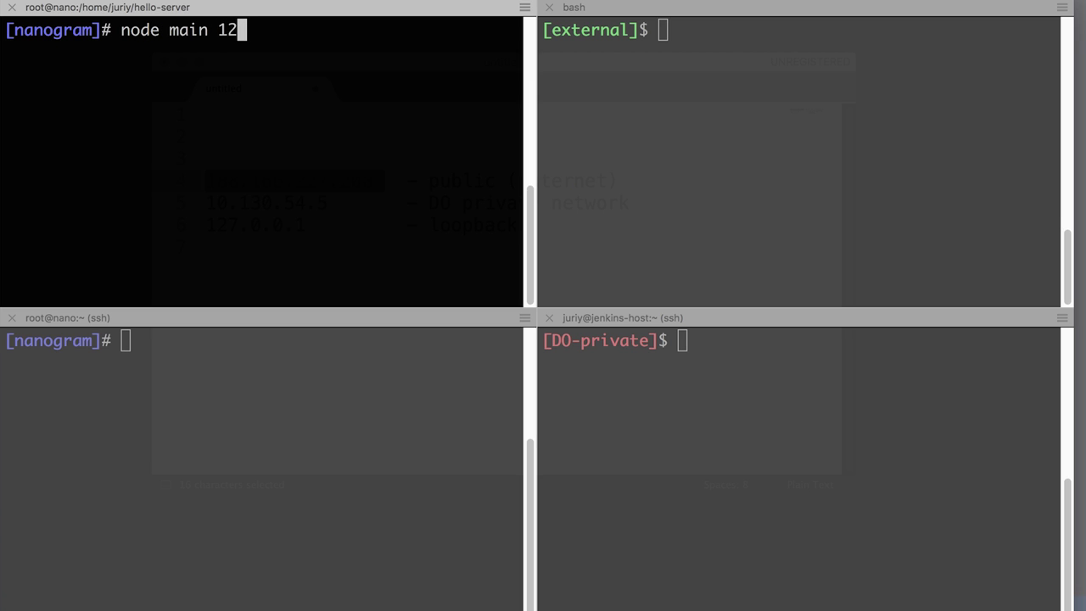
text(7.0.0.1)
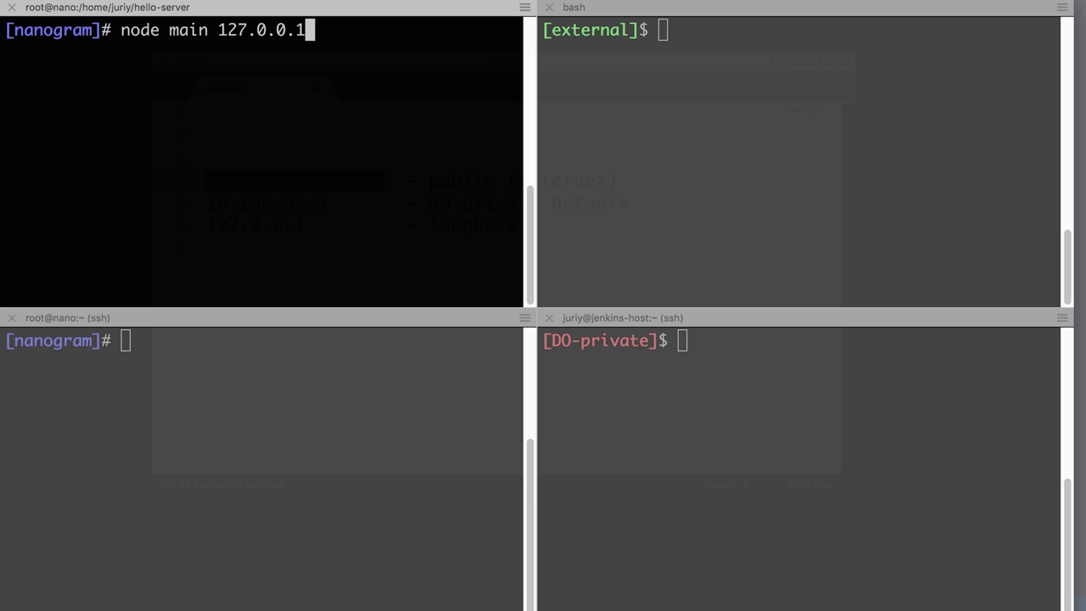
key(Return)
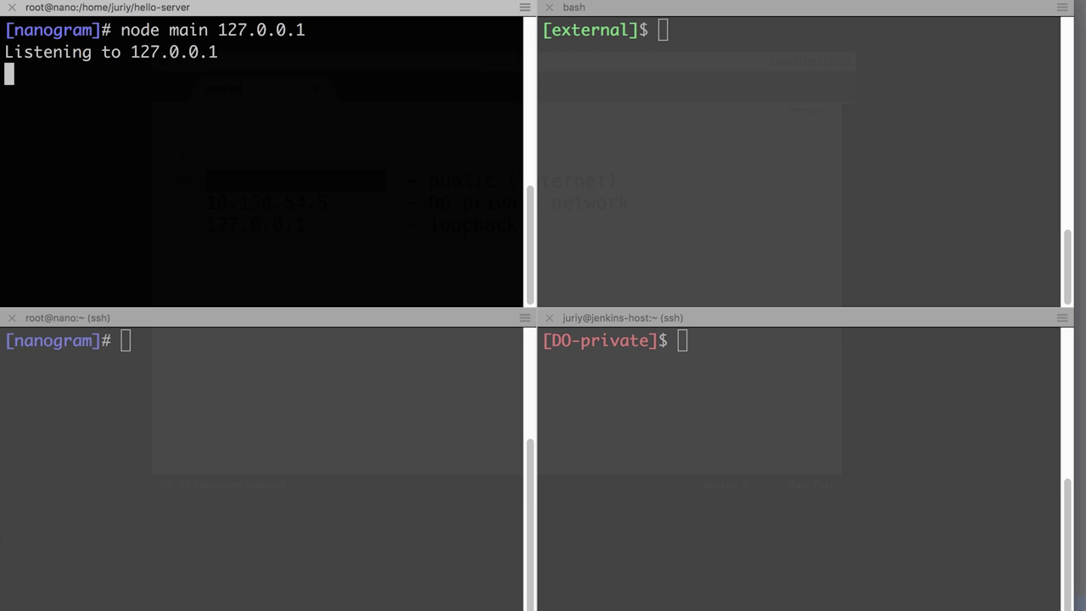
Switch to the second terminal window, clear it, rerun netstat -tln and highlight the local address listening on port 8181.
right_click(661, 609)
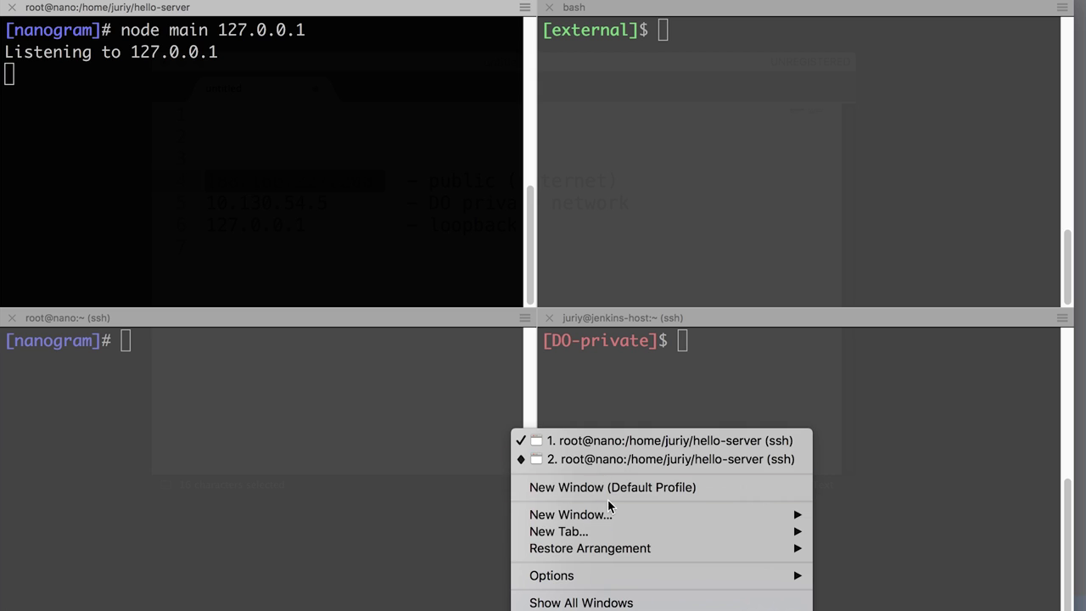
click(605, 458)
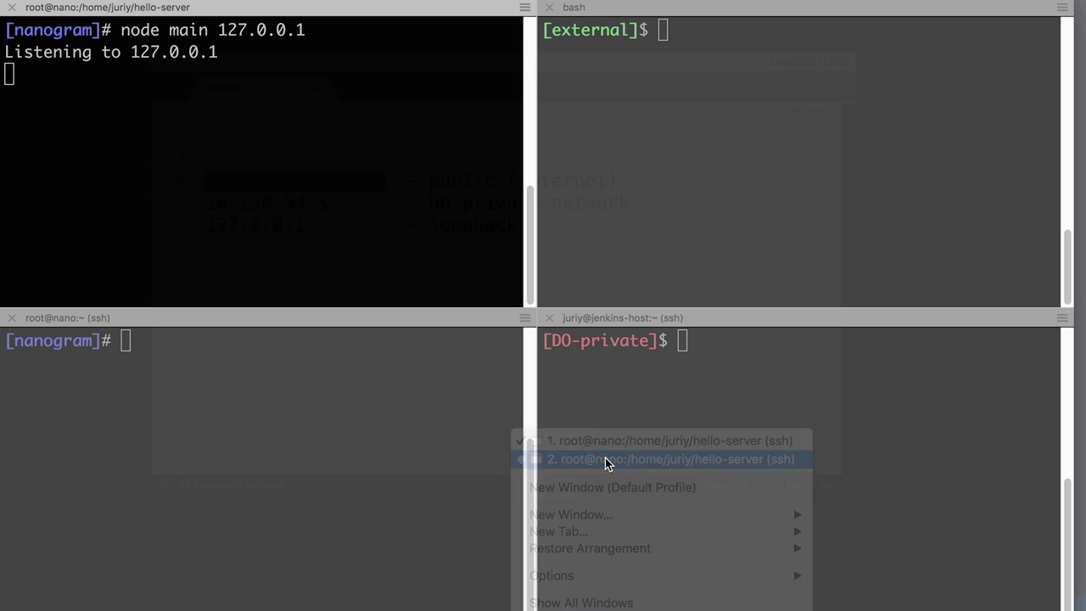
text(clear)
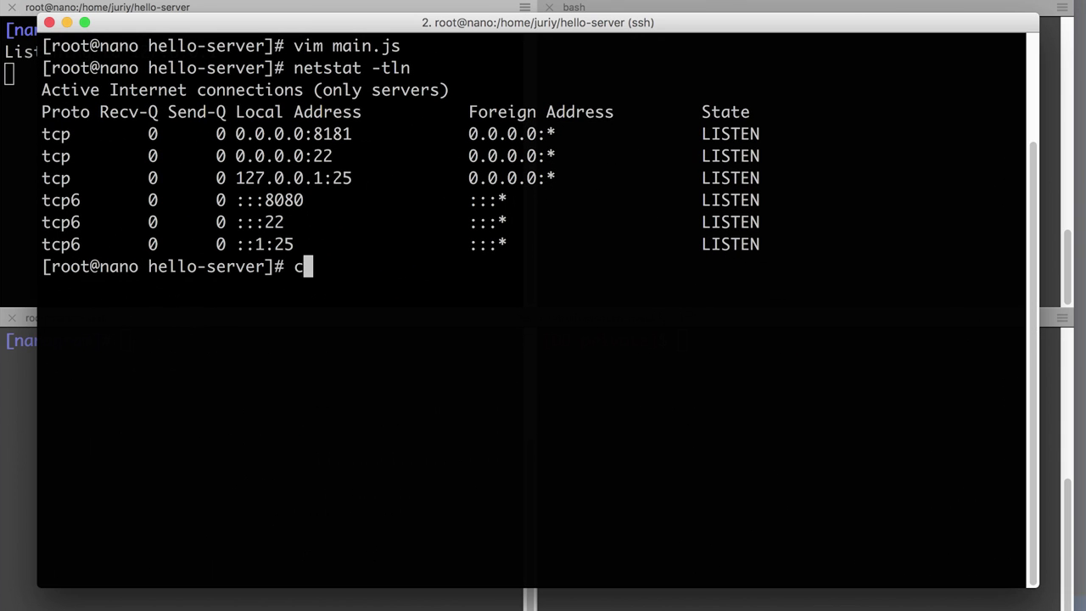
key(ctrl+l)
key(Up)
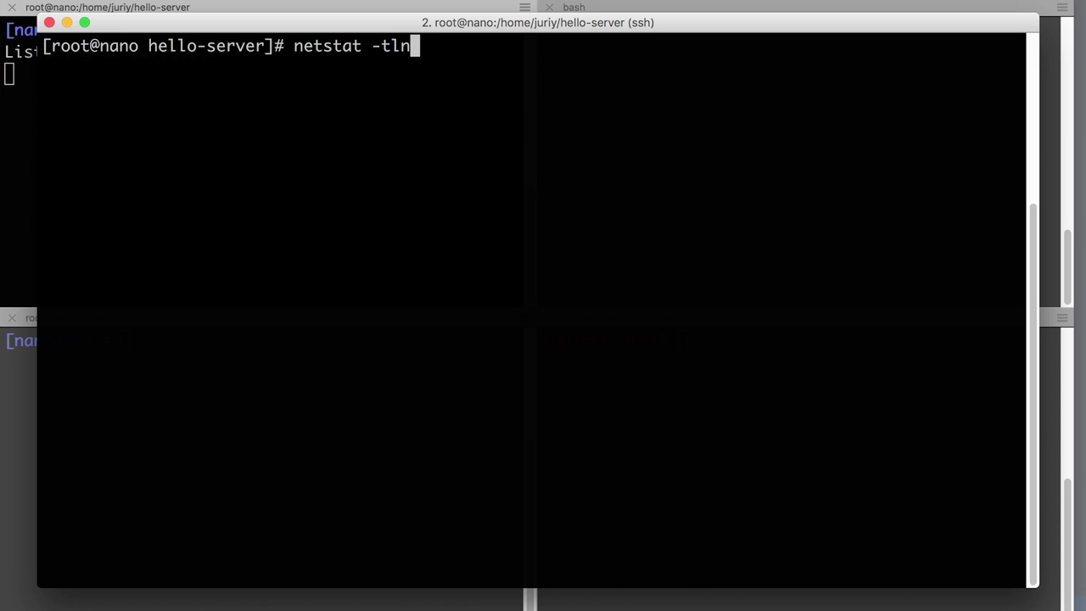
key(Return)
drag(235, 112, 371, 112)
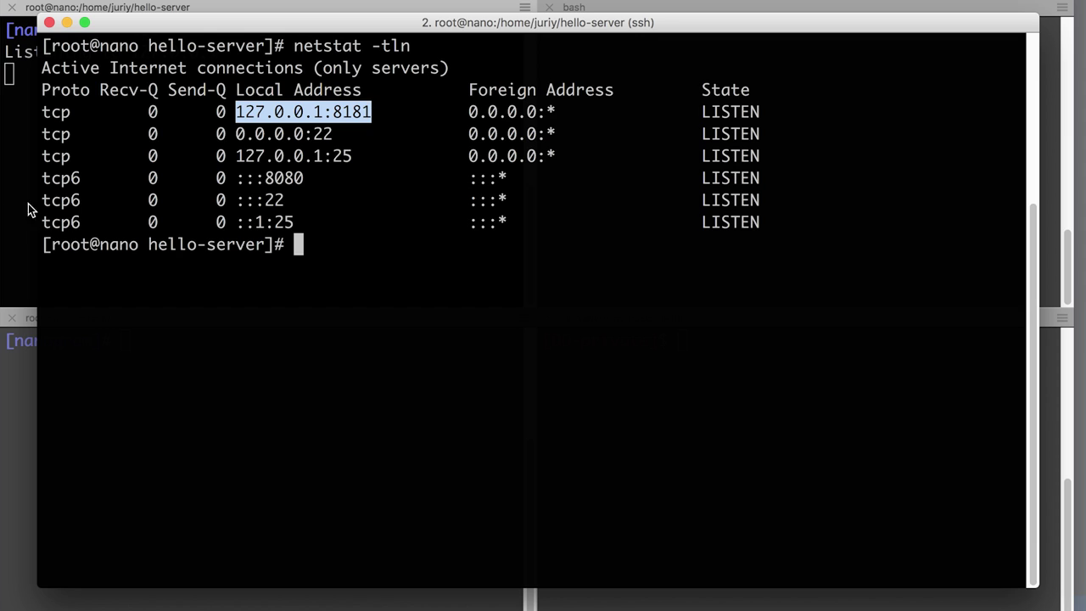
Return to the split-pane window and rerun curl 188.166.227.208:8181 in the external pane against the loopback-bound server.
key(super+shift+Return)
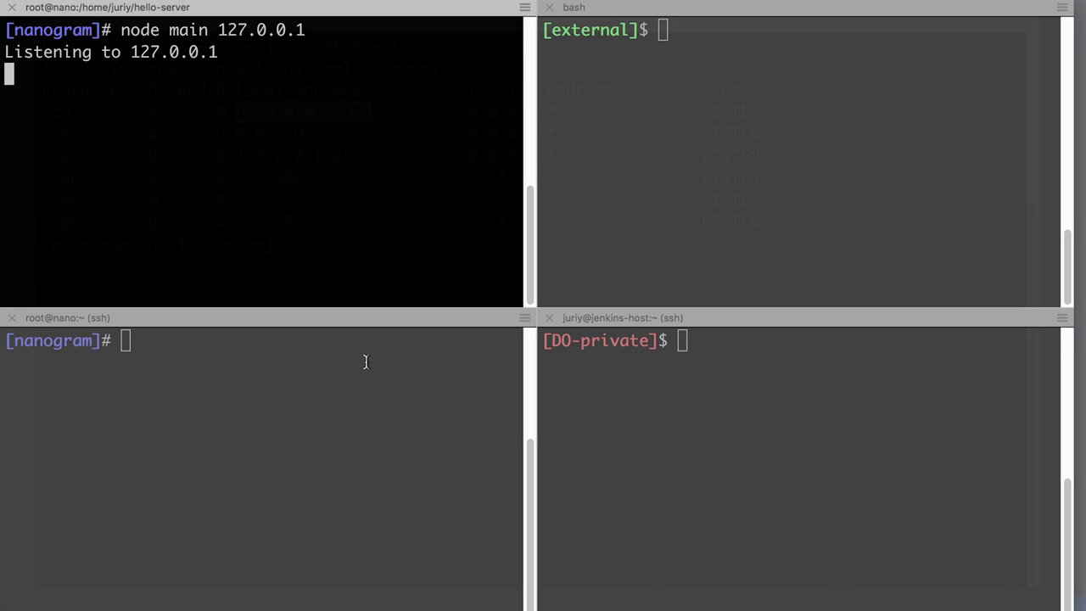
click(717, 113)
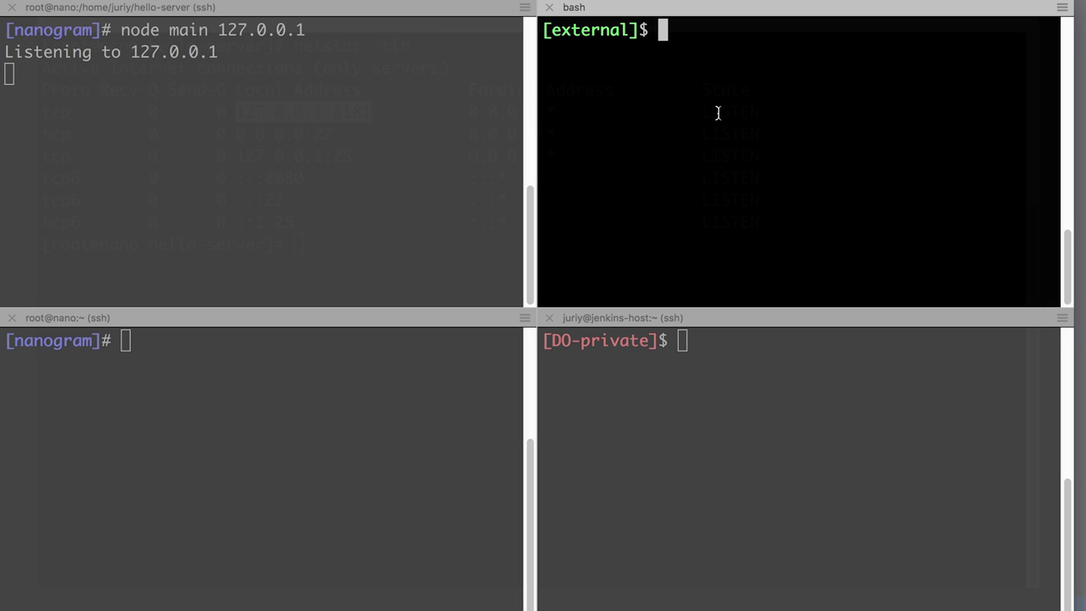
click(208, 121)
drag(133, 52, 218, 51)
click(688, 147)
key(Up)
key(Return)
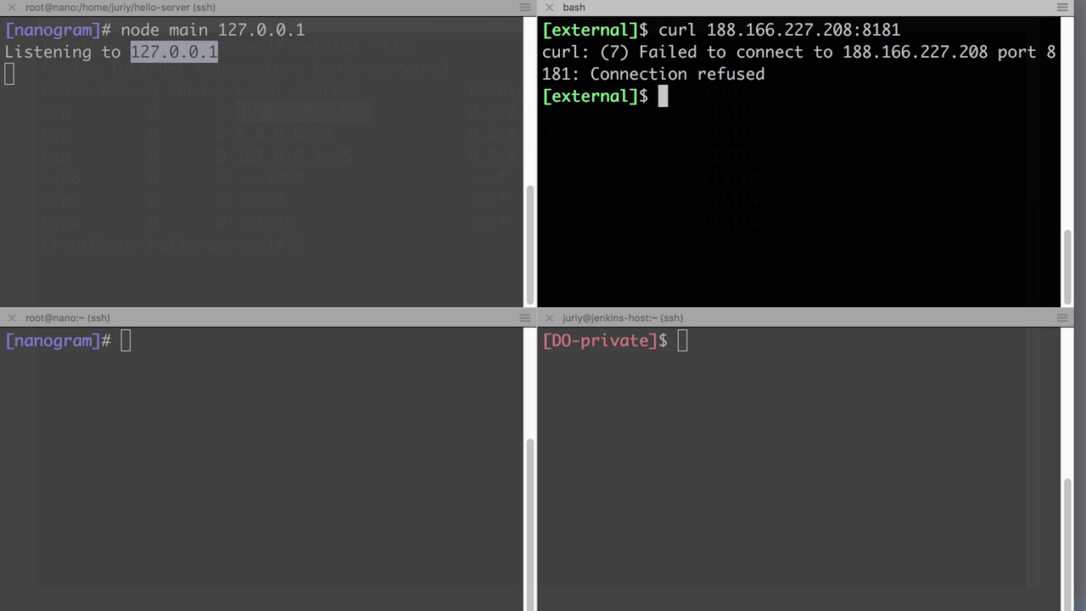
Try pinging 10.130.54.5 from the DO-private pane, interrupt the ping and clear the pane.
click(831, 425)
key(Up)
key(Up)
key(Up)
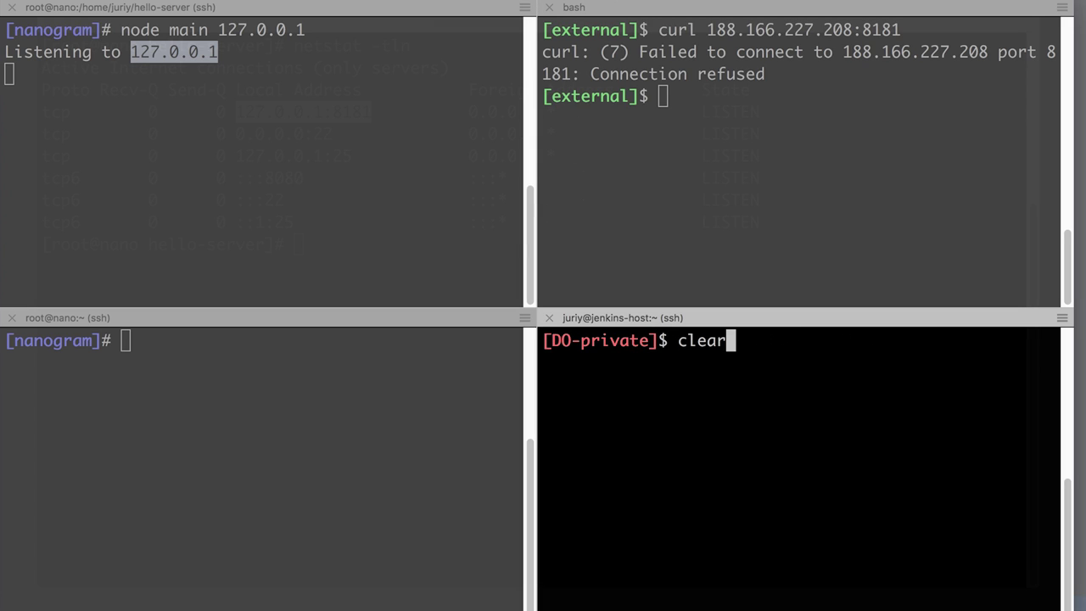
key(Return)
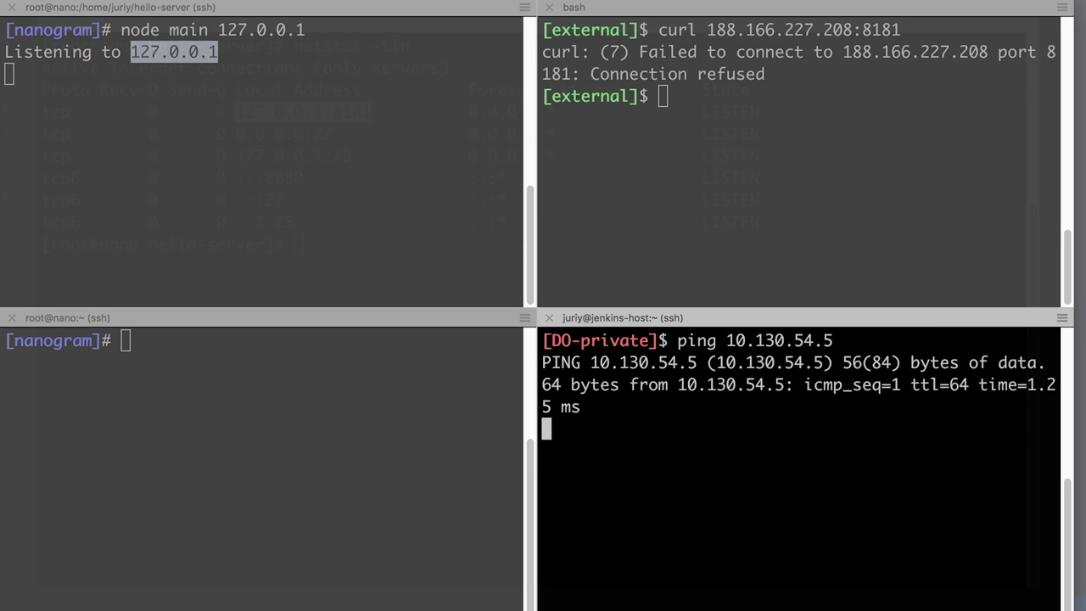
key(ctrl+c)
key(Up)
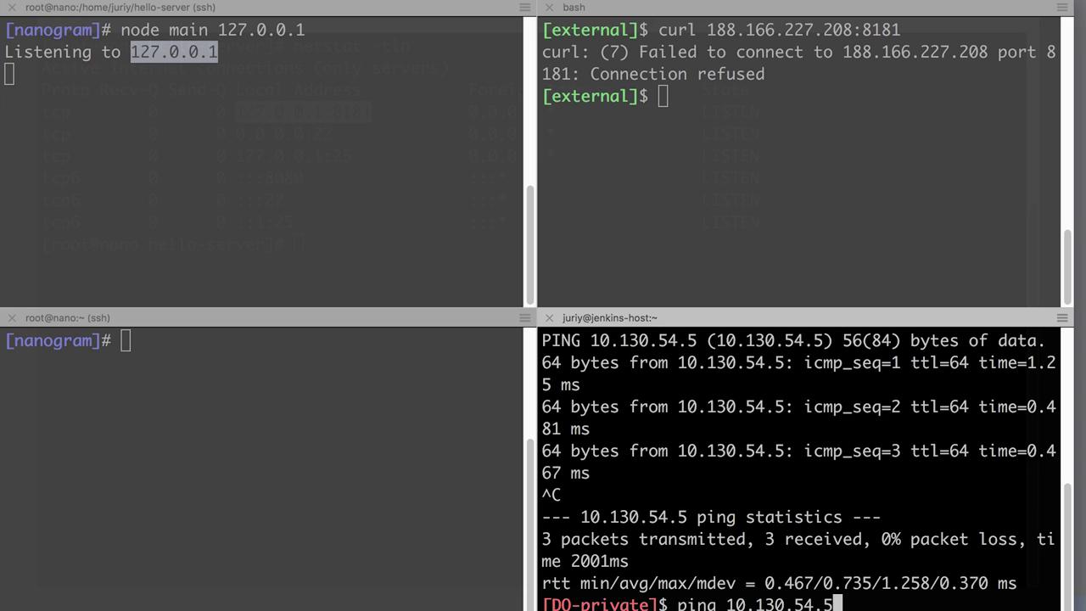
key(BackSpace)
key(BackSpace)
key(BackSpace)
key(BackSpace)
key(BackSpace)
key(BackSpace)
key(BackSpace)
key(BackSpace)
key(BackSpace)
key(BackSpace)
key(BackSpace)
key(BackSpace)
key(BackSpace)
key(BackSpace)
key(BackSpace)
key(BackSpace)
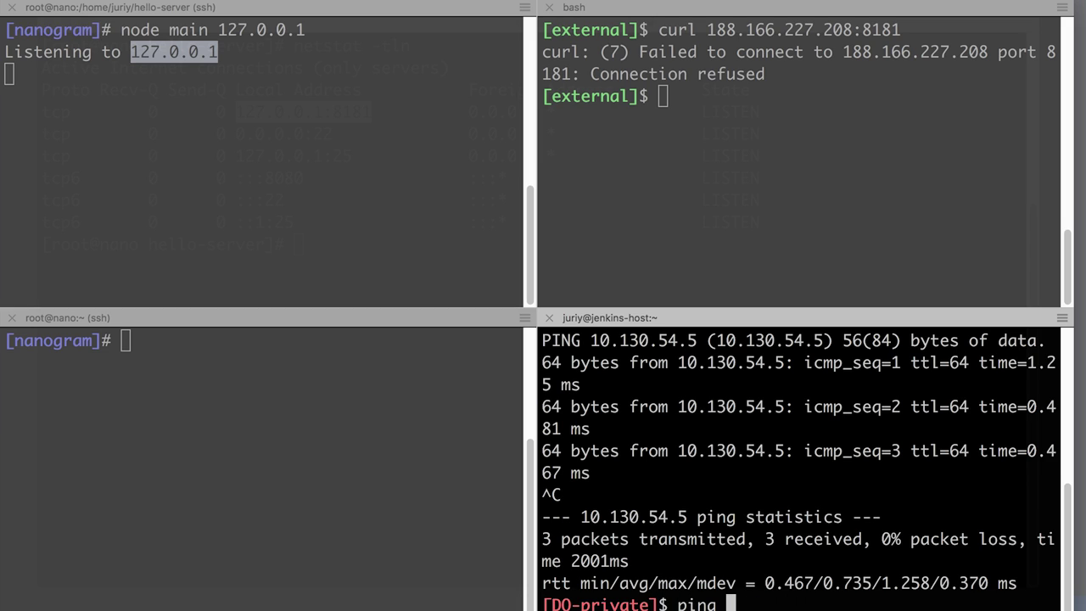
text(clear)
key(Return)
Recall and run curl 10.130.54.5:8181 in the DO-private pane to test private-network access.
key(Up)
key(Up)
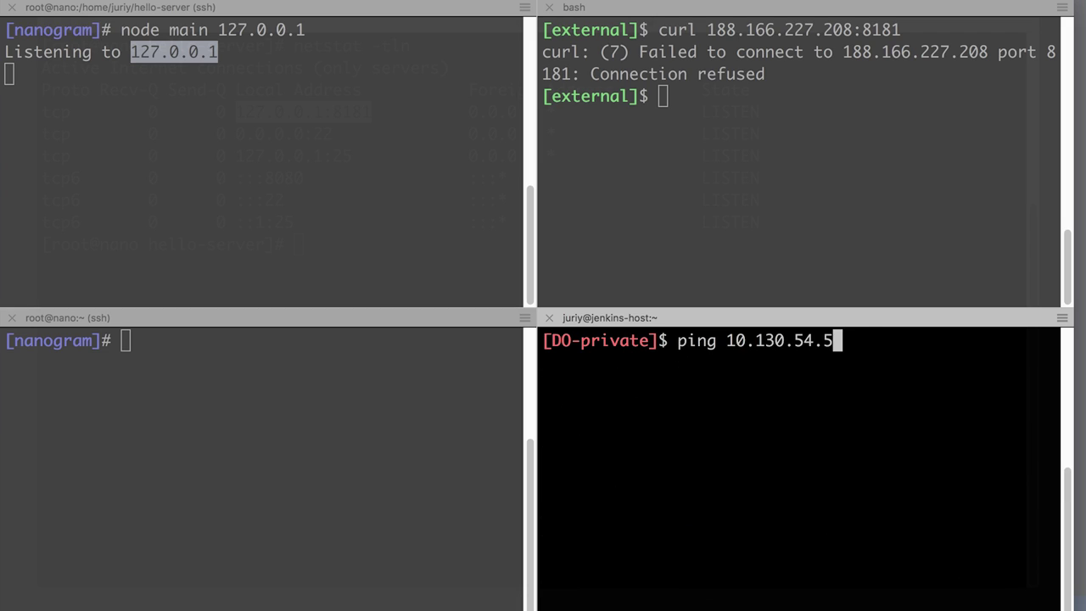
key(Up)
key(Down)
key(Down)
key(Up)
key(Up)
key(Up)
key(Down)
key(Down)
key(Up)
key(Up)
key(Return)
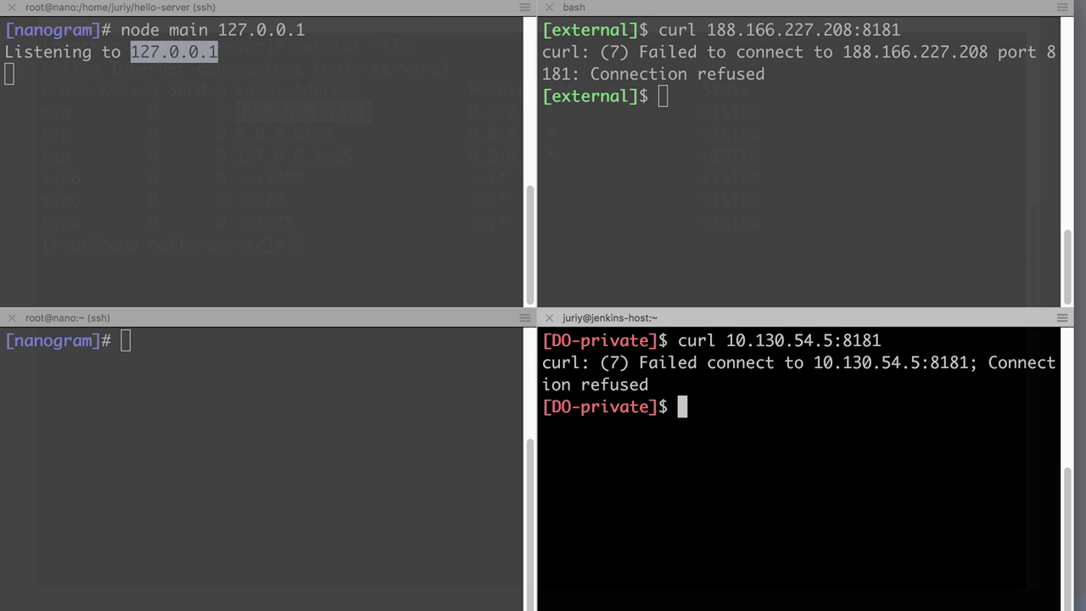
drag(631, 362, 672, 376)
click(672, 376)
Highlight the server's loopback listening address and run curl localhost:8181 in the idle nanogram pane.
click(244, 412)
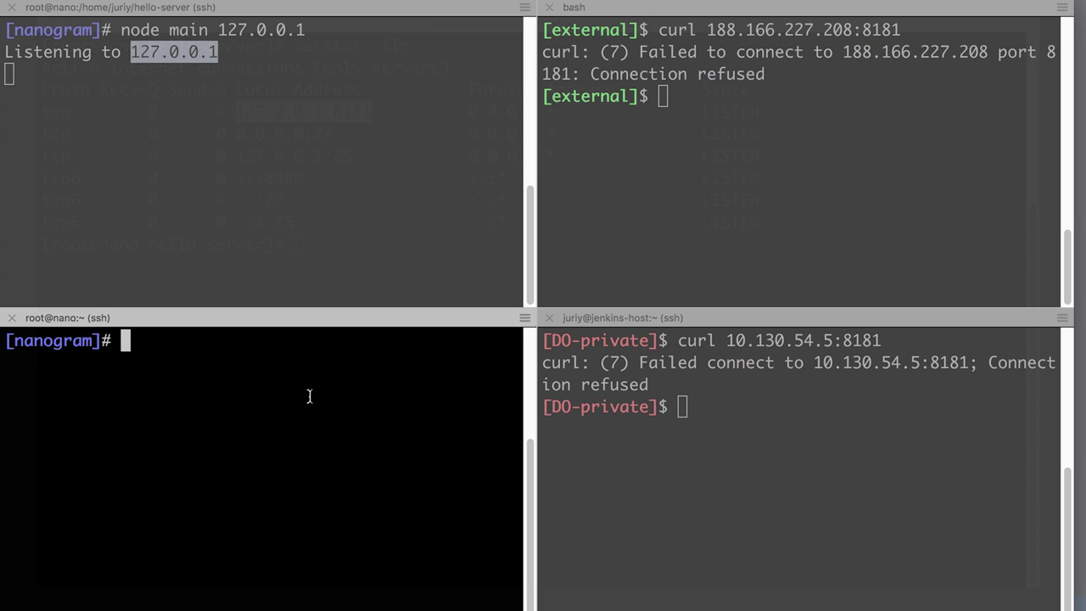
click(201, 102)
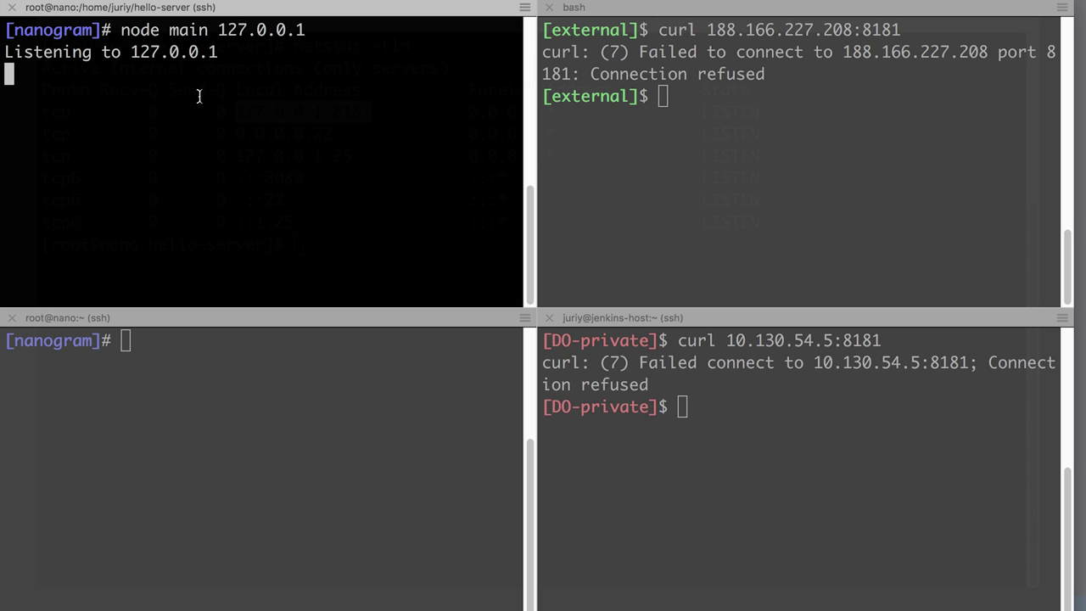
drag(131, 52, 218, 52)
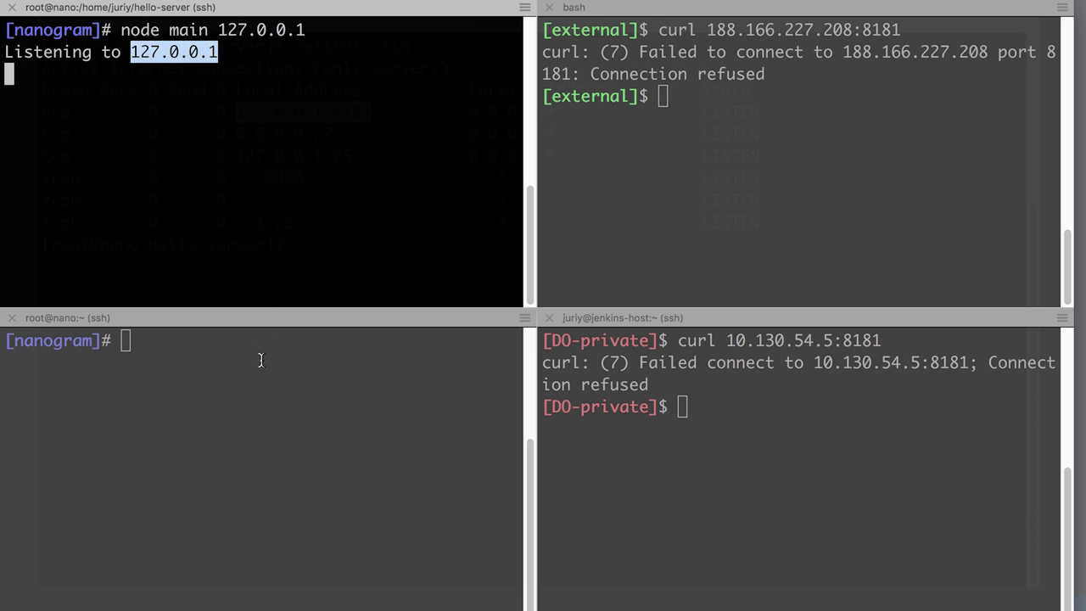
click(276, 383)
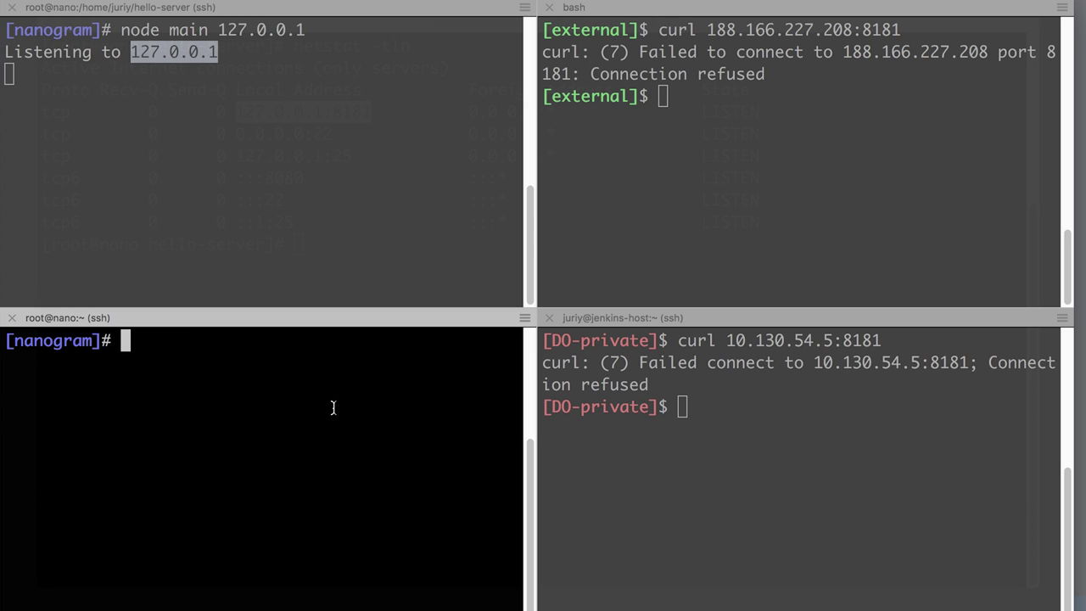
text(curl localhost:8181)
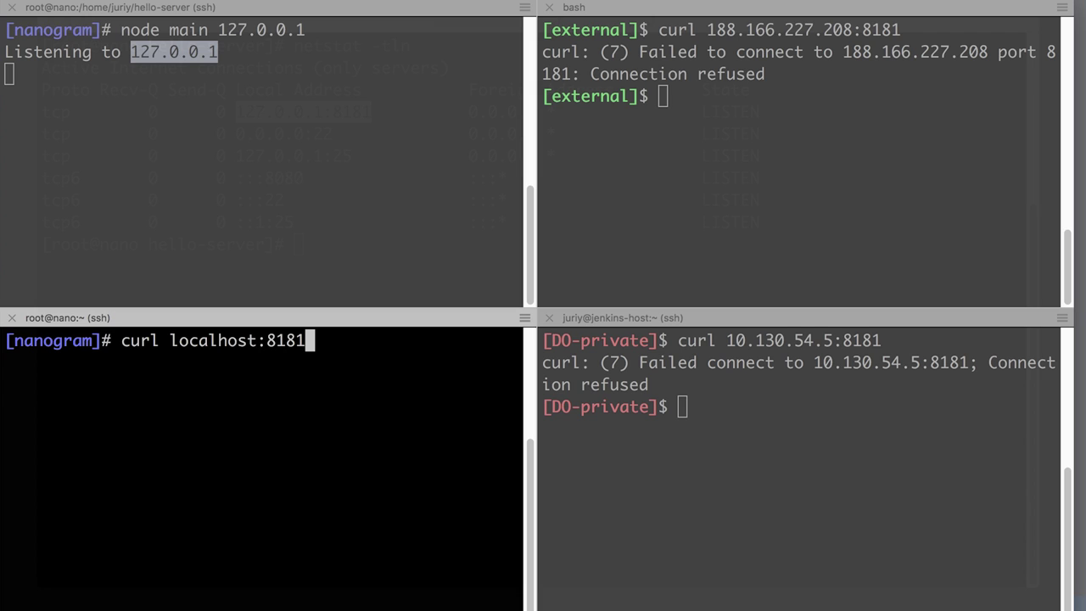
key(Return)
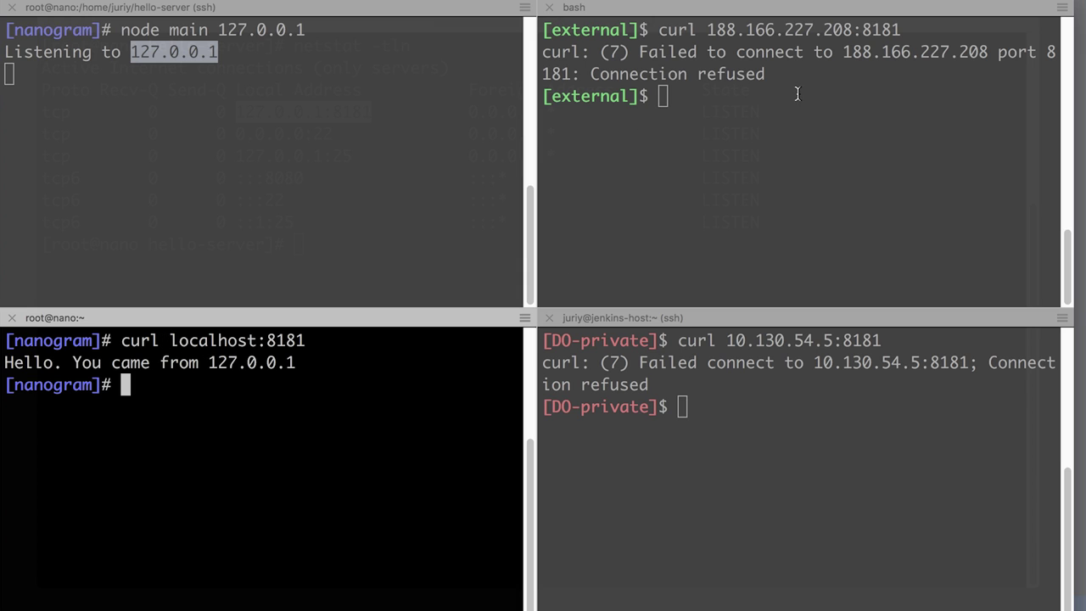
Copy the public IP from the external pane's output and run curl 188.166.227.208:8181 in the idle nanogram pane.
click(840, 78)
drag(844, 52, 986, 51)
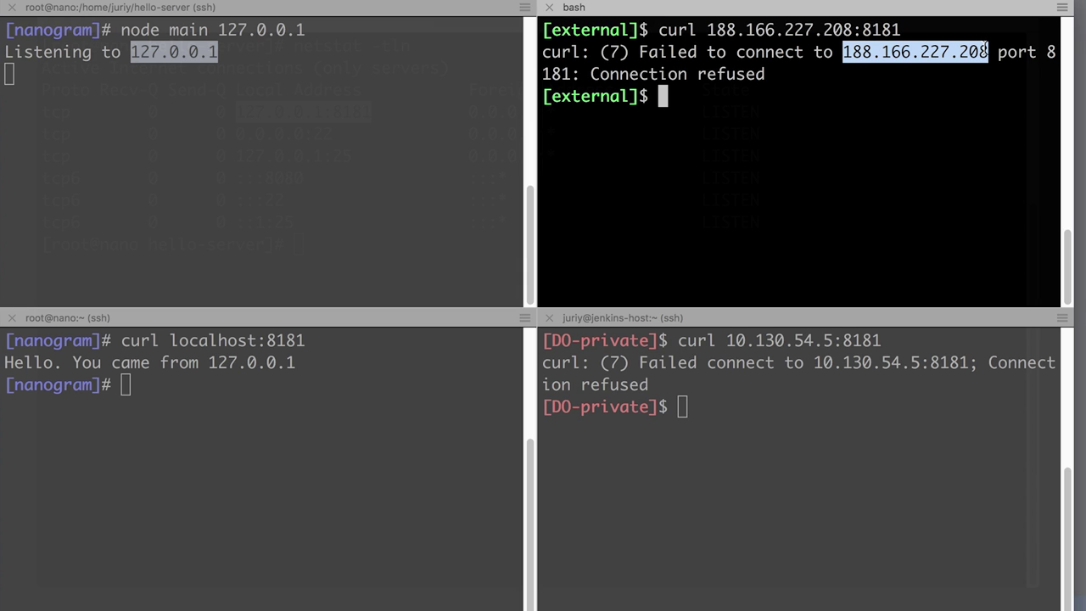
click(210, 443)
text(curl 188.166.227.208:818)
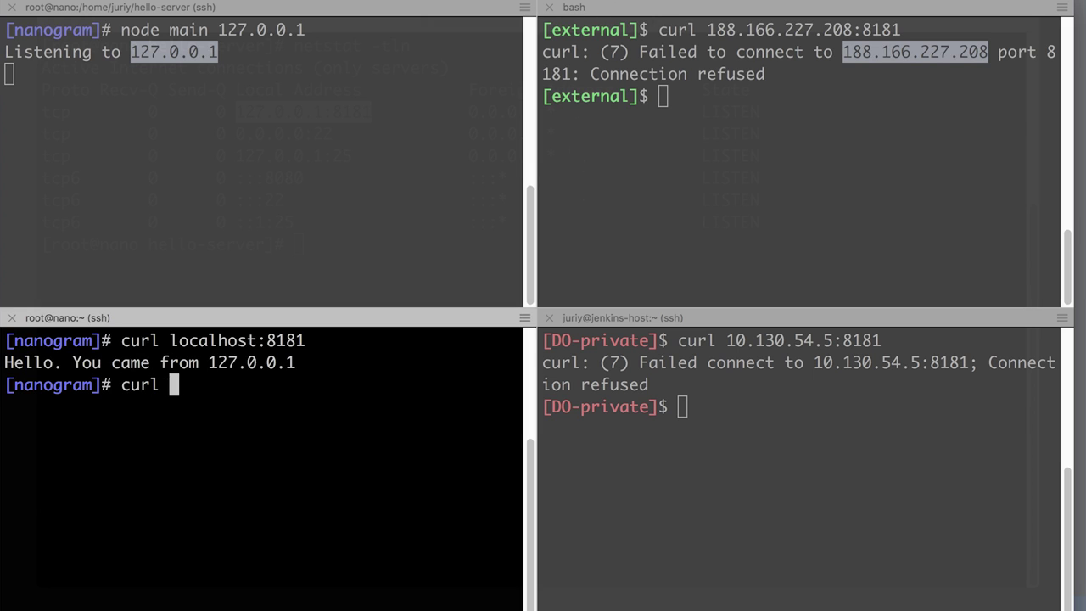
key(super+v)
text(:8181)
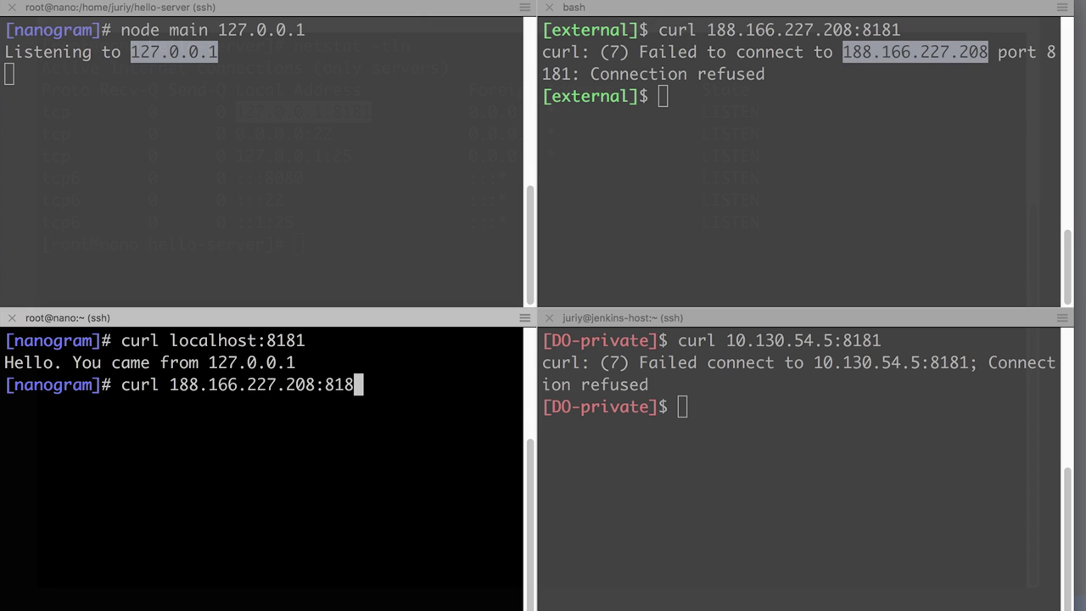
key(Return)
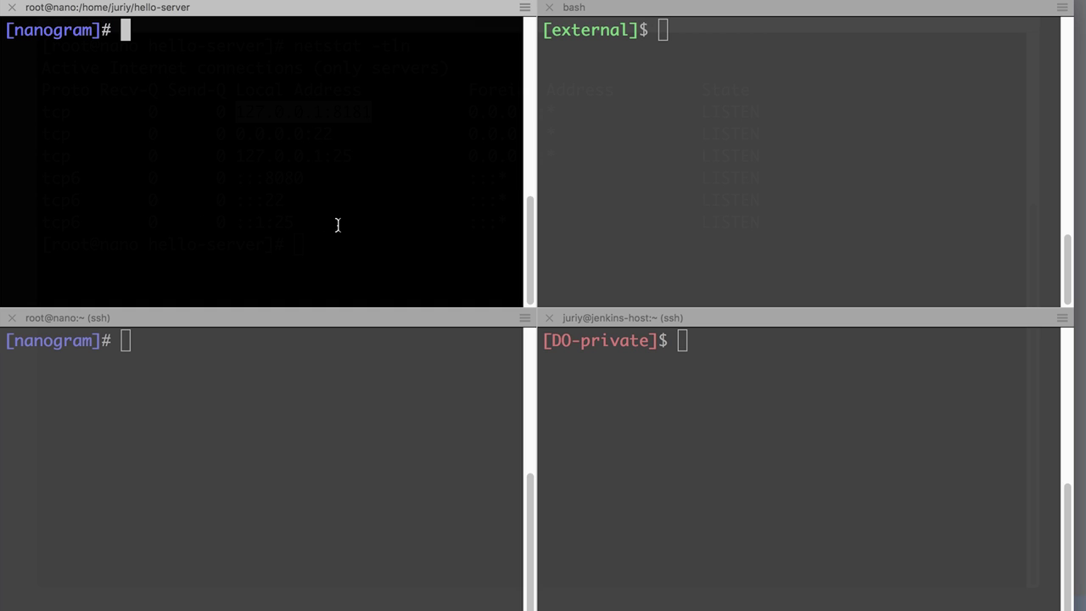
text(main)
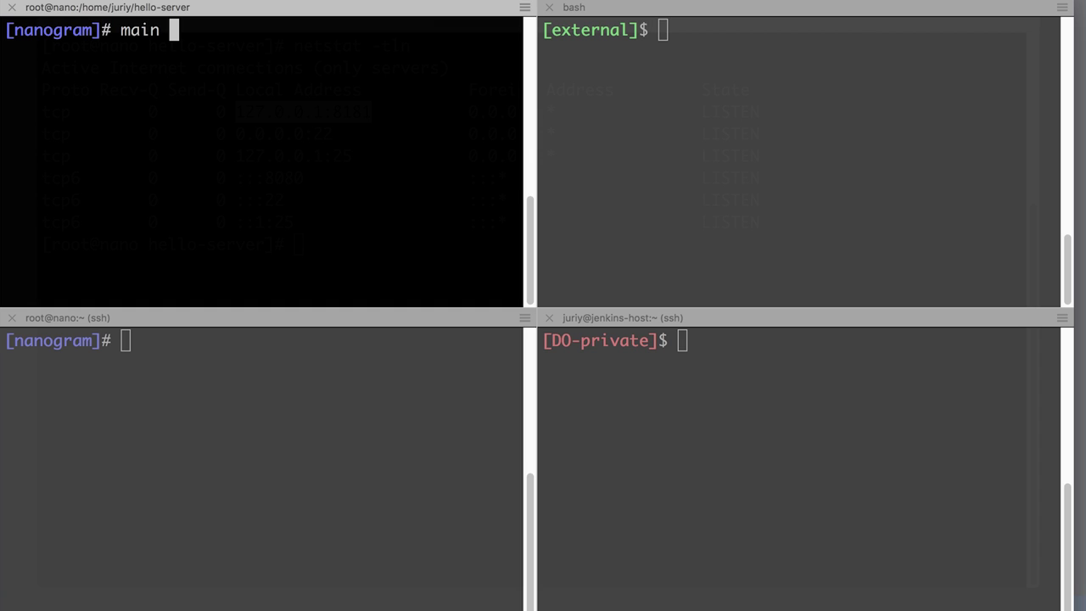
key(BackSpace)
key(BackSpace)
key(BackSpace)
key(BackSpace)
key(BackSpace)
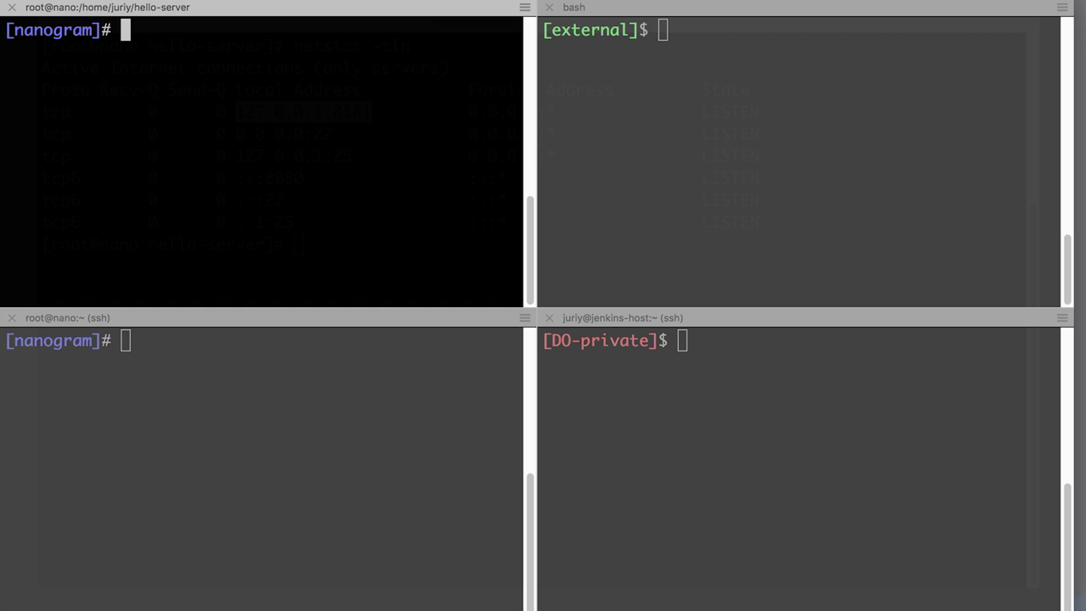
Start the Node server without a bind address using node main, and check the listening address it reports.
text(node main)
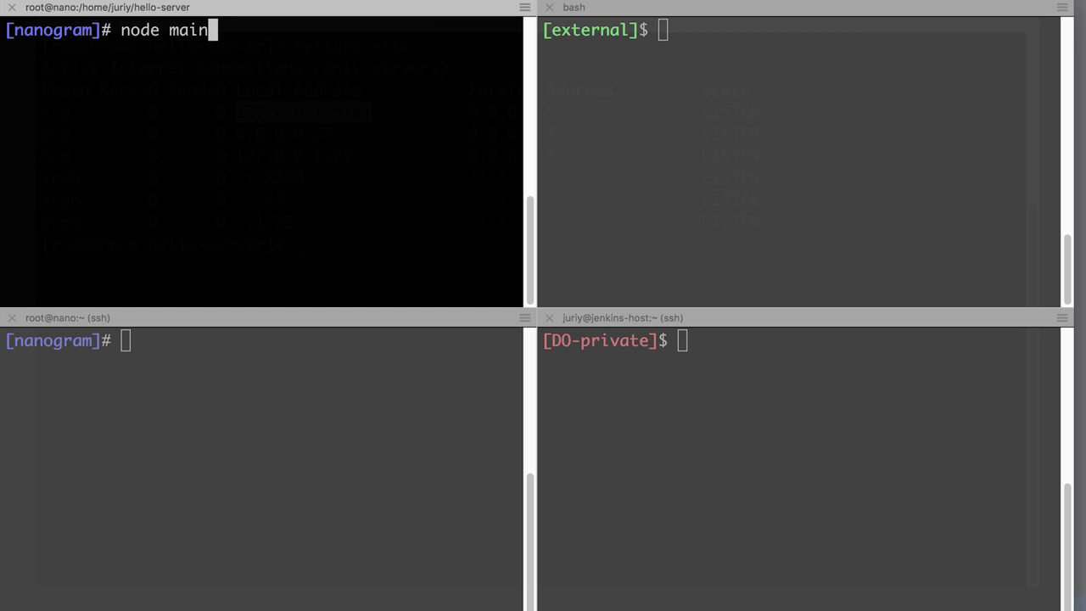
key(Return)
drag(126, 53, 166, 53)
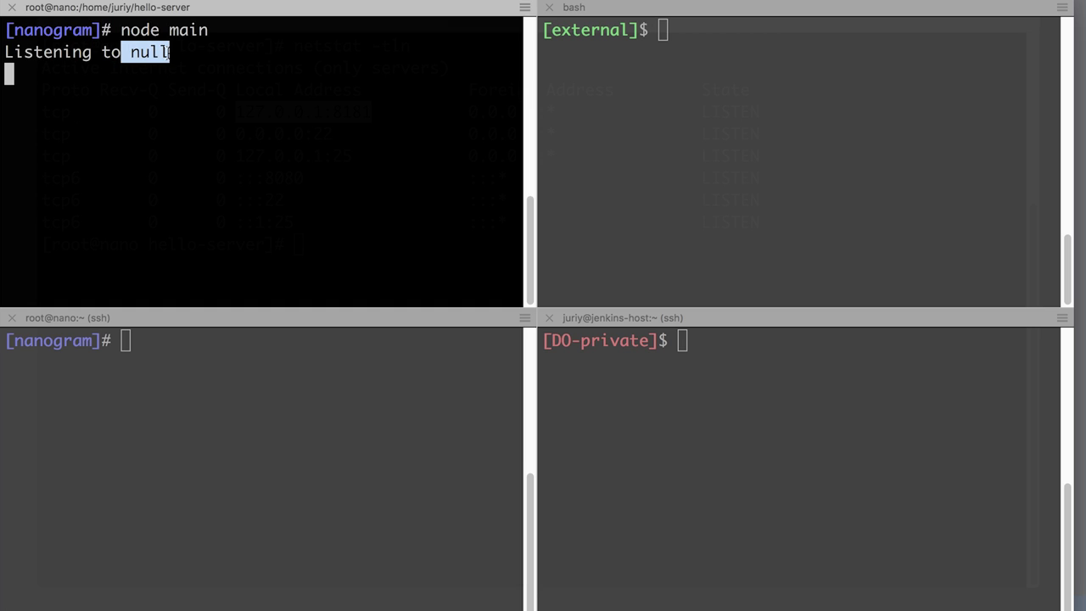
click(166, 53)
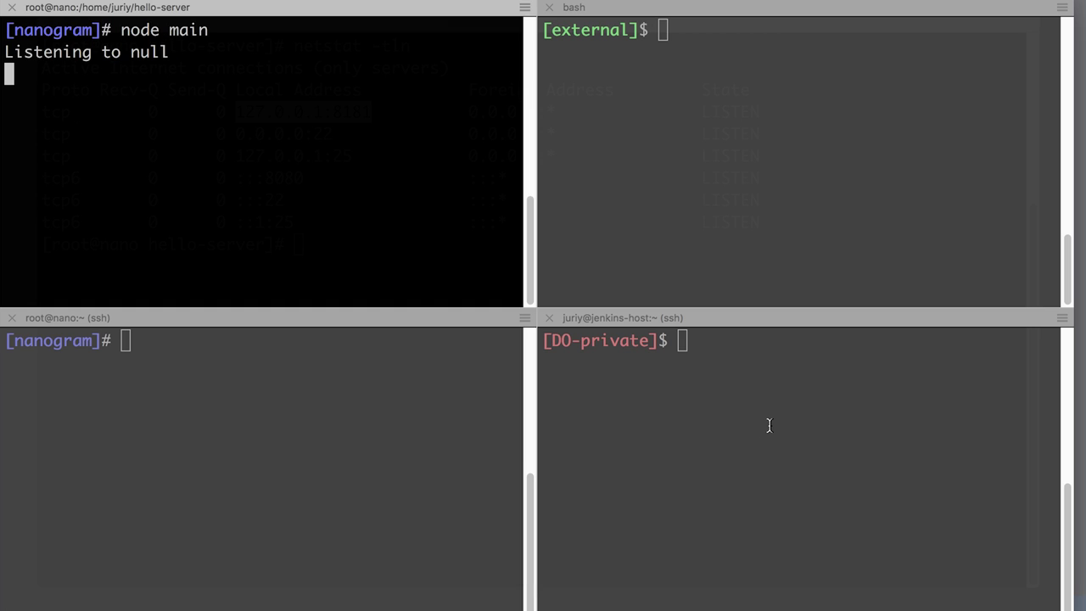
In the second terminal window, clear the output, rerun netstat -tln and highlight the port 8181 entry for the server without a bind address.
right_click(682, 607)
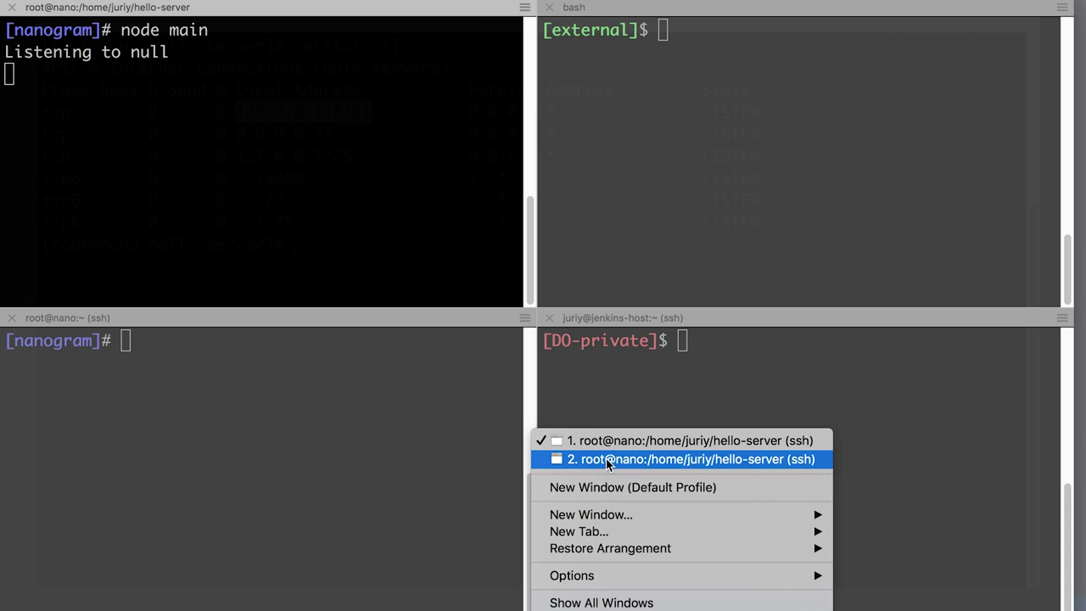
click(578, 459)
text(clear)
key(Return)
text(clear)
key(Up)
key(Up)
key(Return)
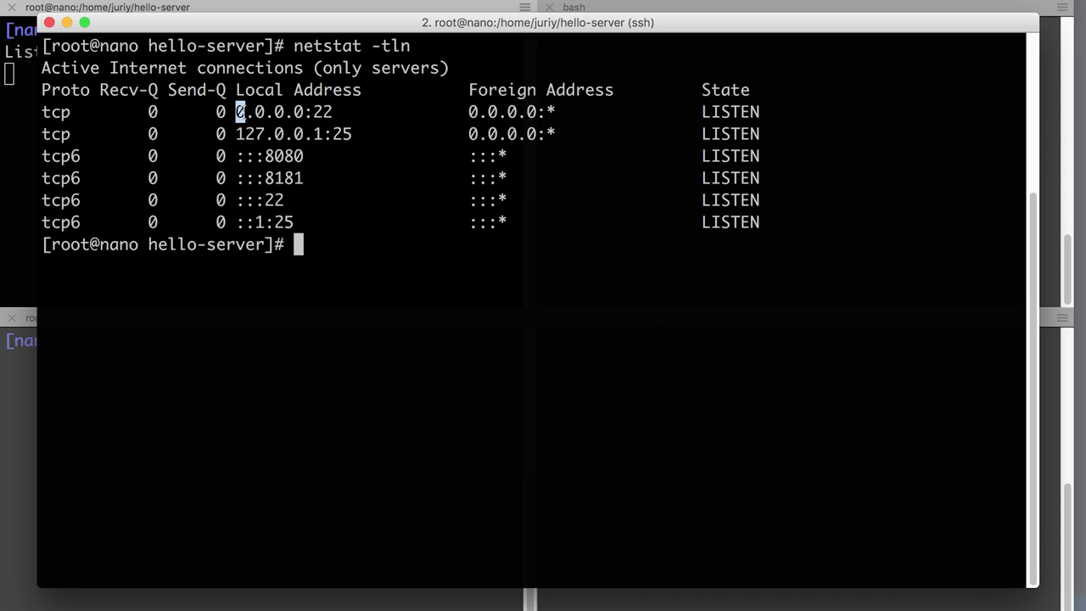
drag(237, 111, 307, 112)
mouse_move(237, 179)
mouse_down()
mouse_move(263, 179)
mouse_move(236, 179)
mouse_up()
click(289, 179)
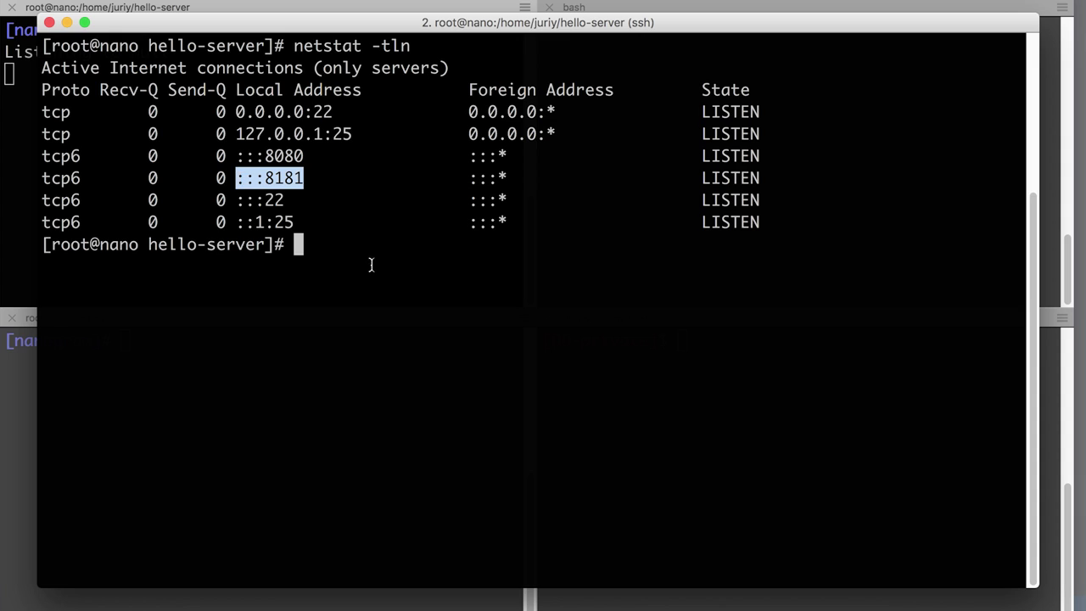